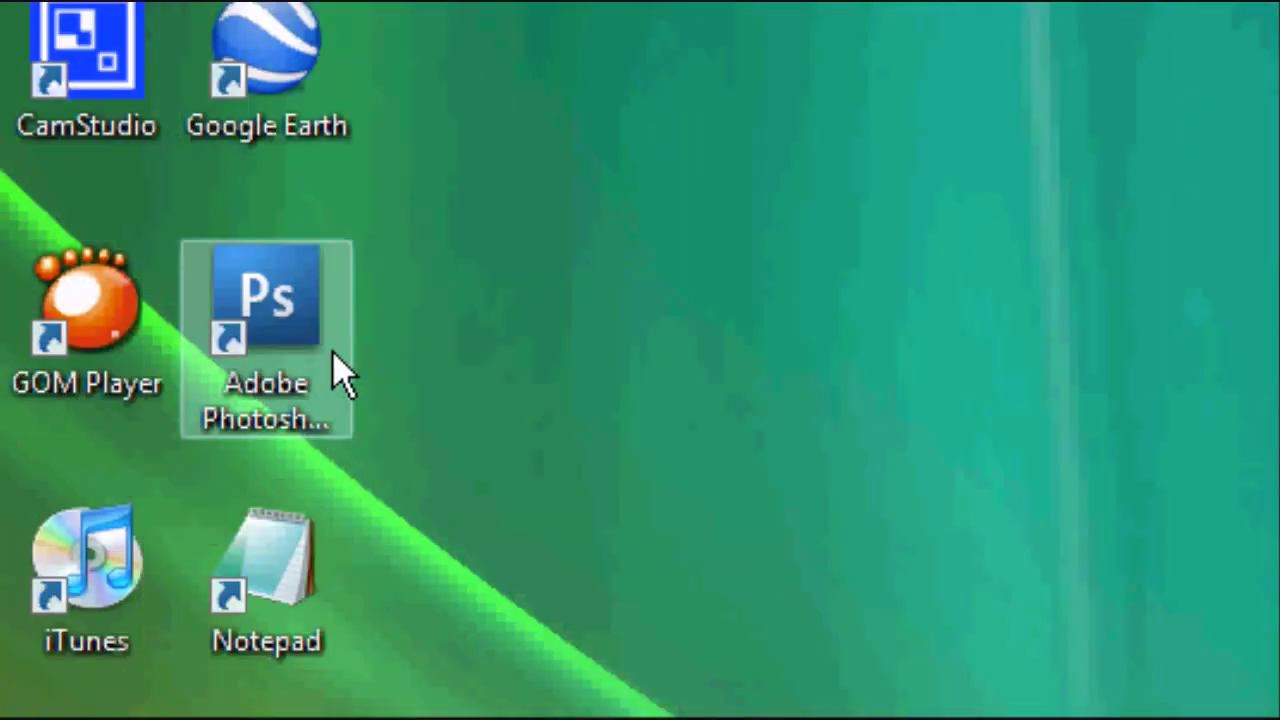
- Launch Photoshop CS3 Extended and look through the Window menu, with no document open
double_click(333, 354)
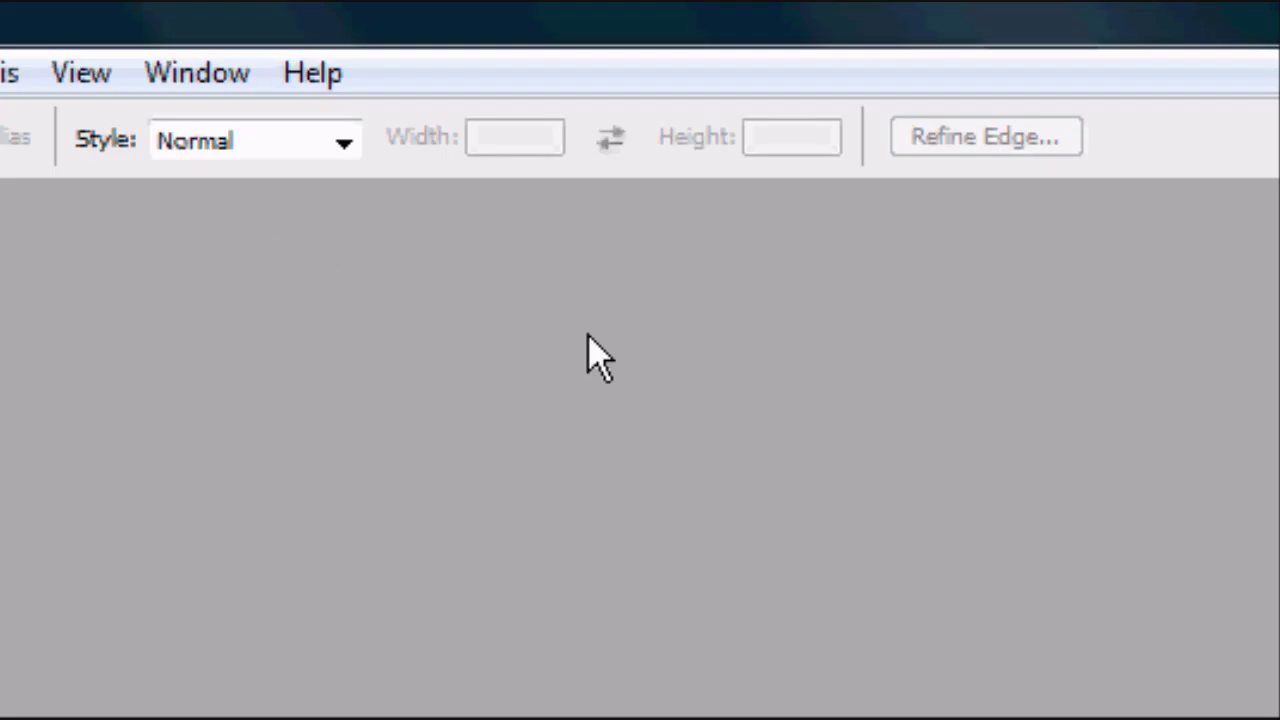
click(540, 75)
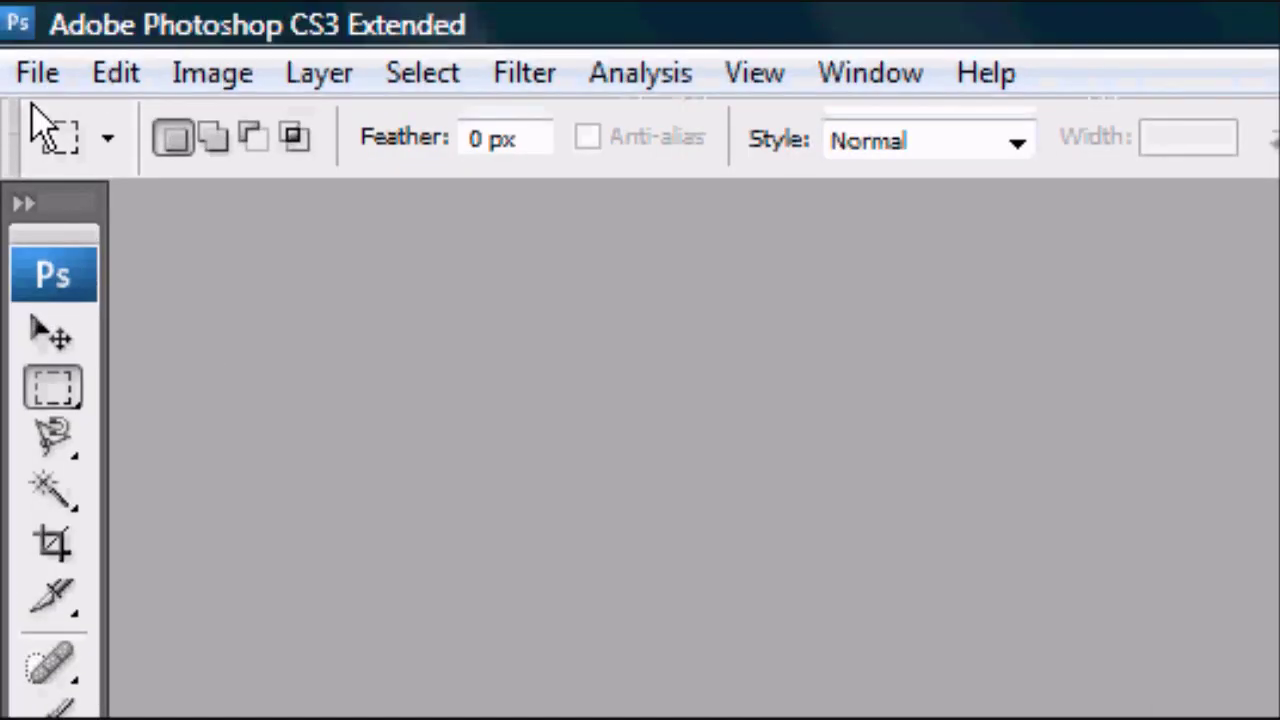
- Create a new 600 × 200 pixel, 300 ppi document with White background contents
click(38, 73)
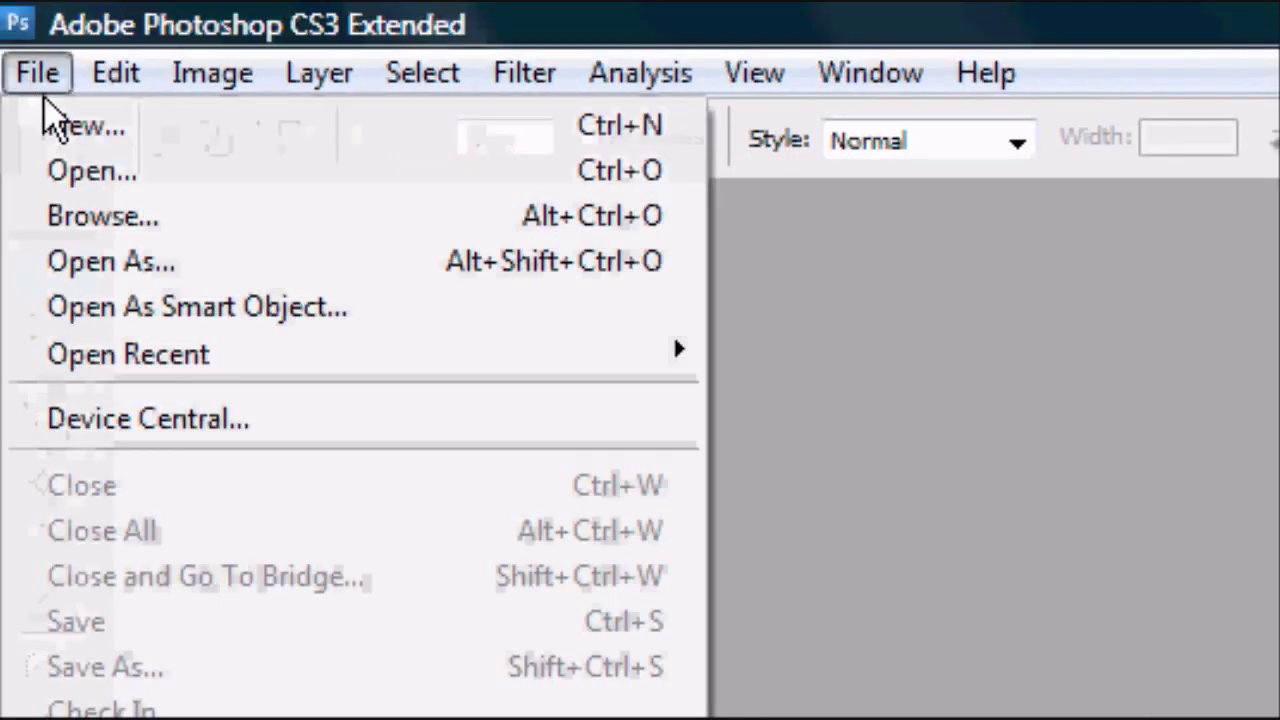
click(48, 122)
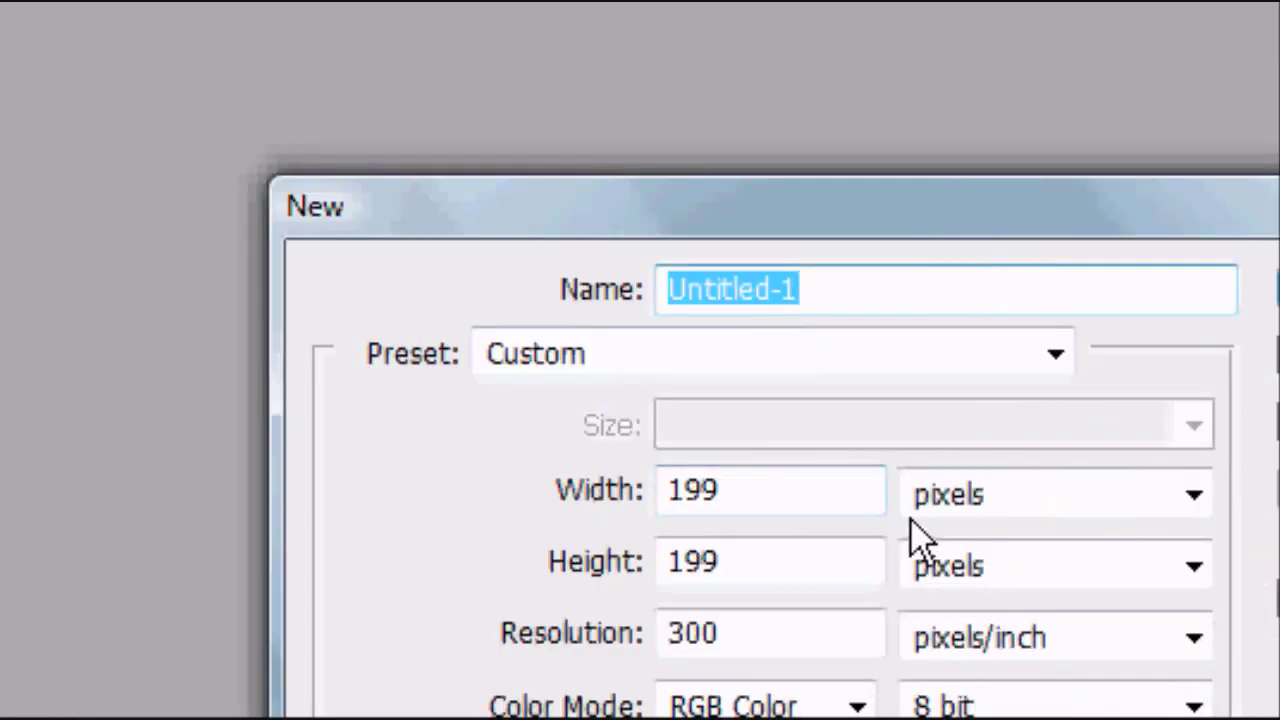
click(606, 506)
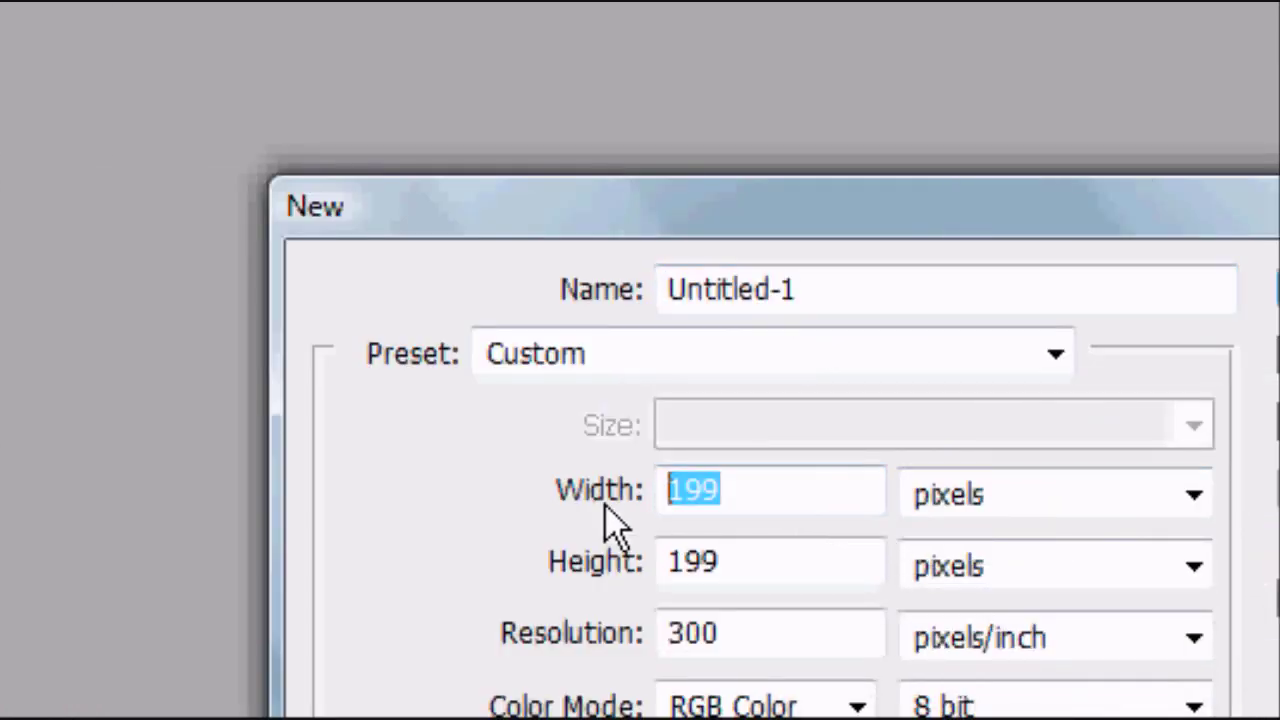
text(600)
key(Tab)
key(Tab)
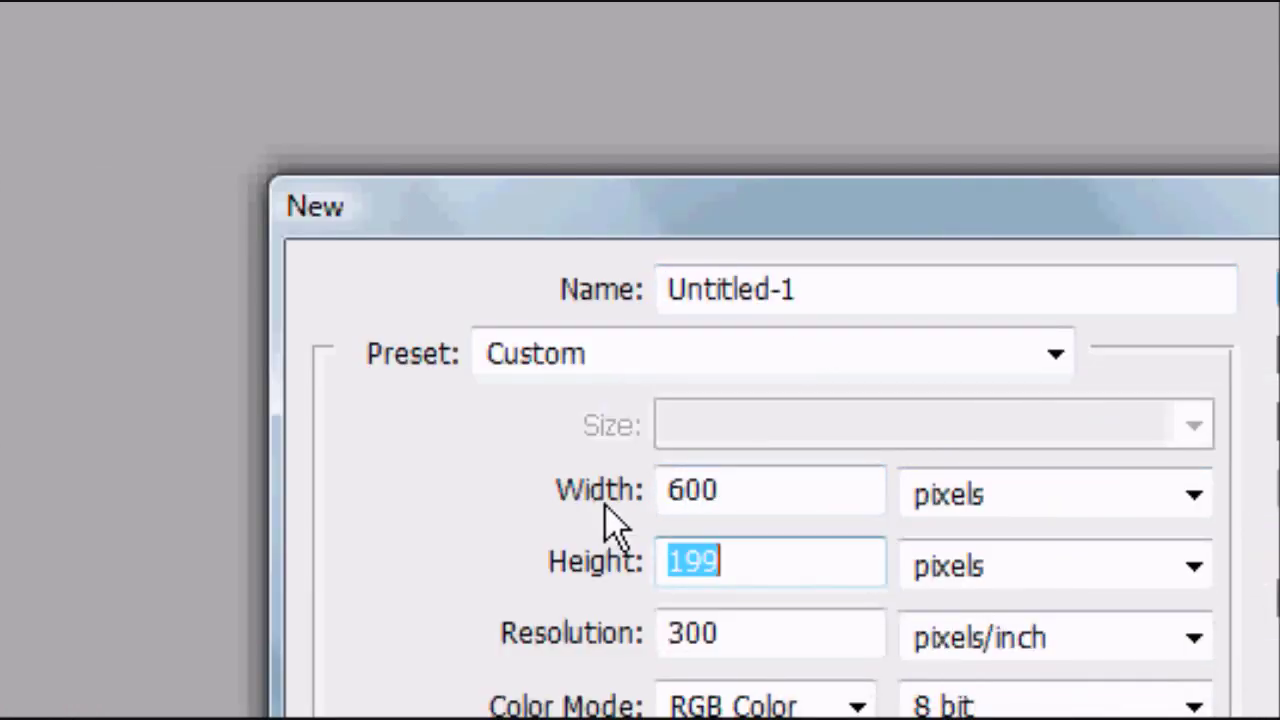
text(200)
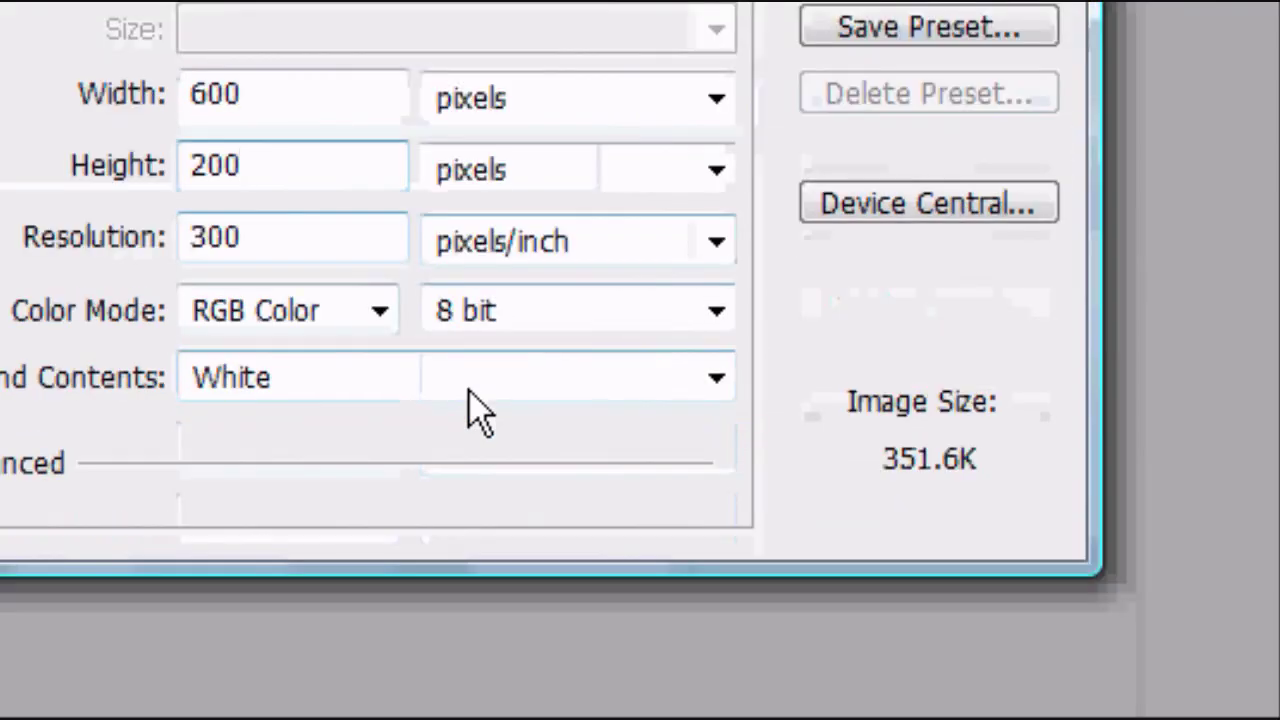
click(470, 600)
click(320, 598)
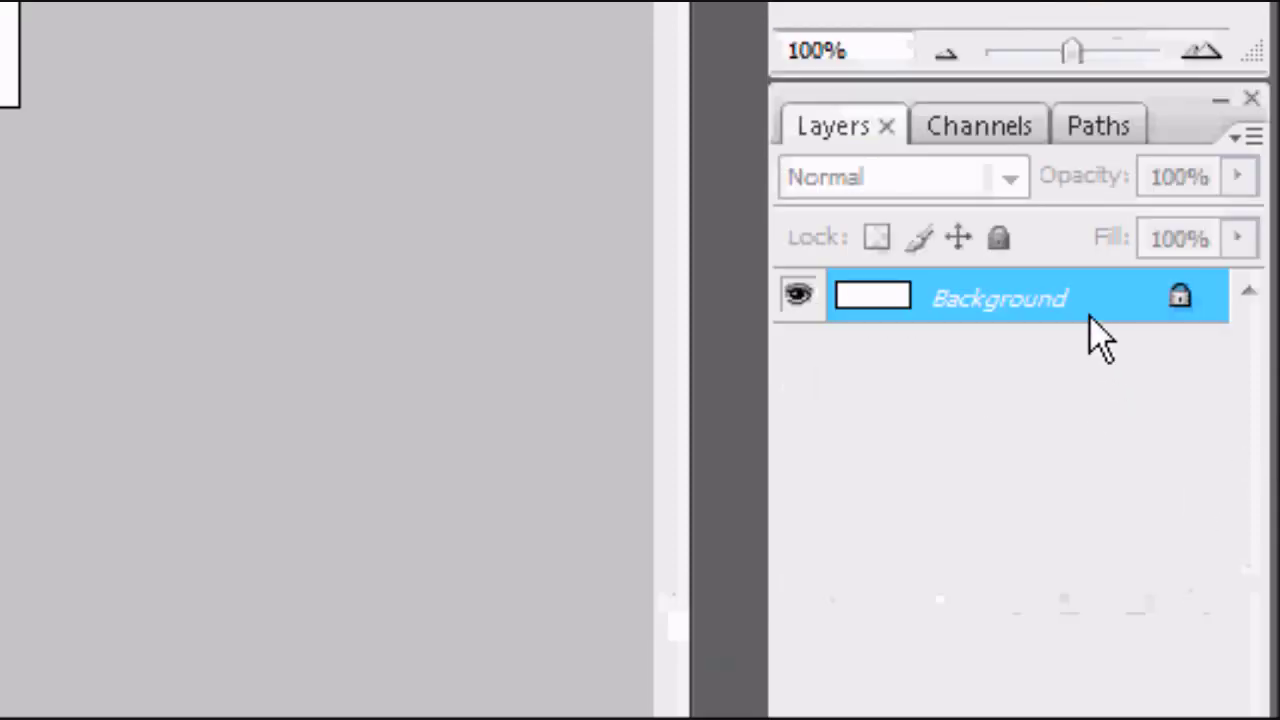
- Convert the locked Background into Layer 0, then open and cancel its Layer Style dialog
right_click(1189, 306)
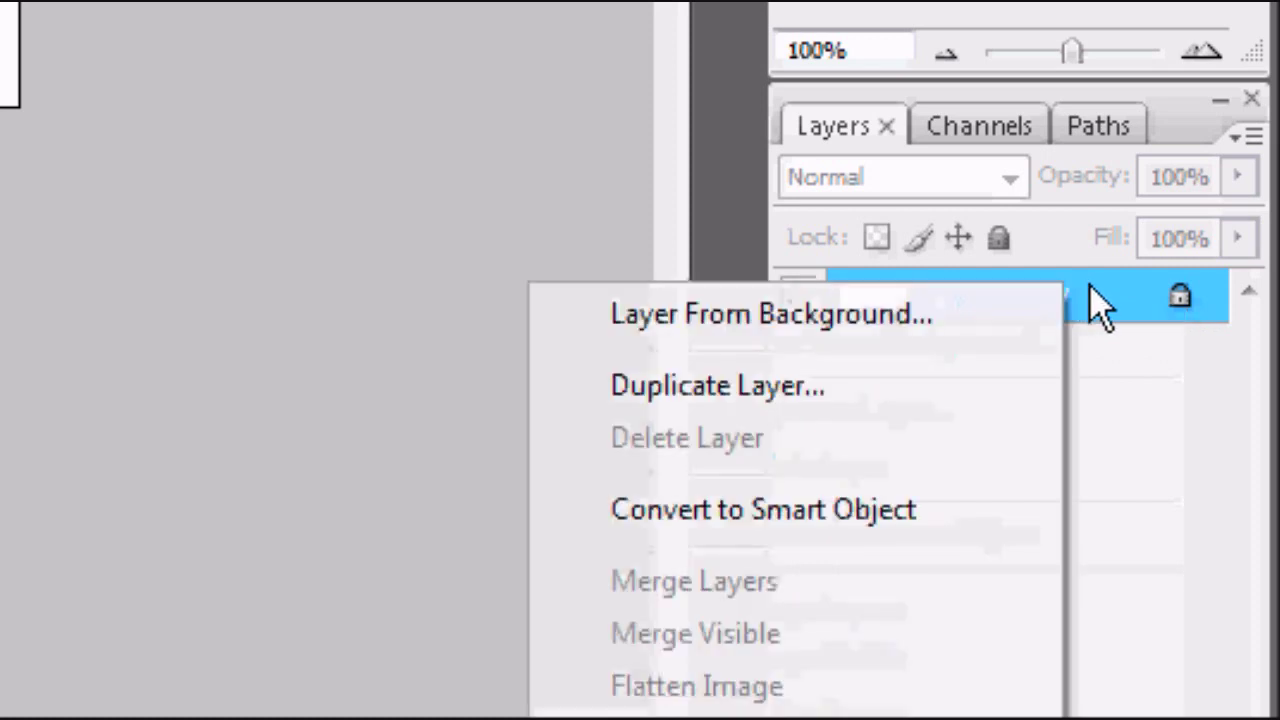
click(963, 312)
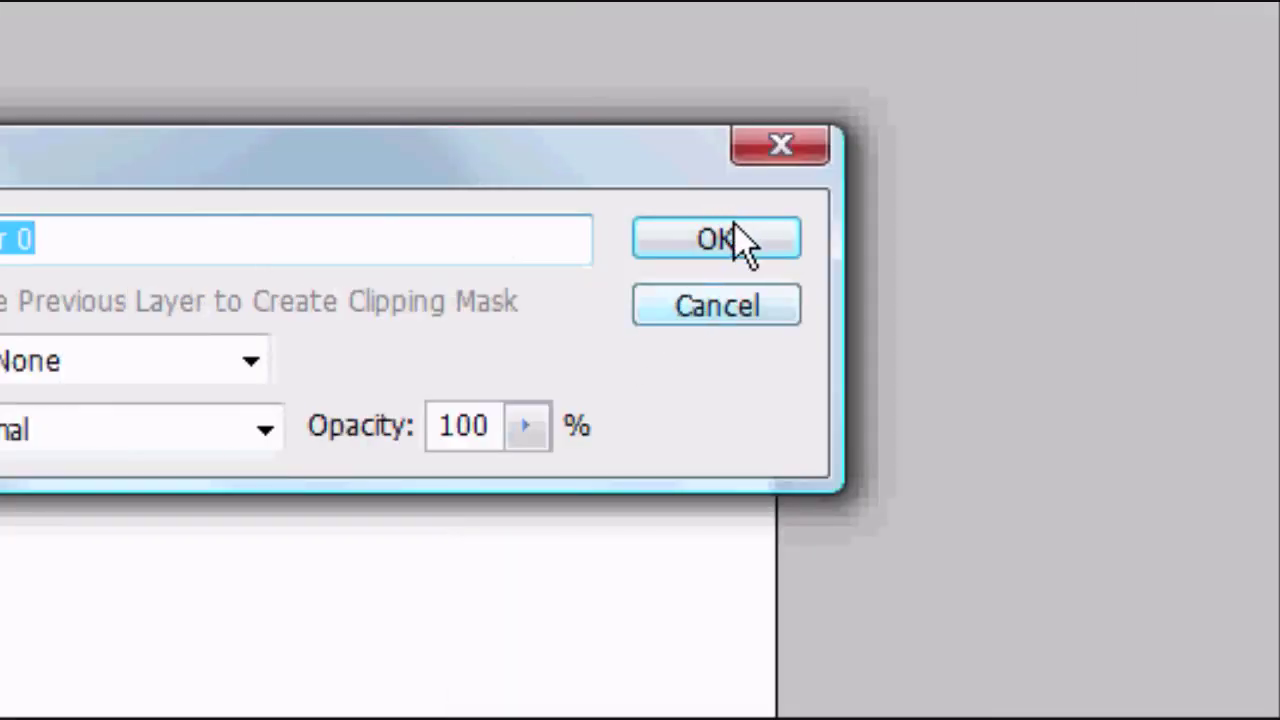
click(740, 240)
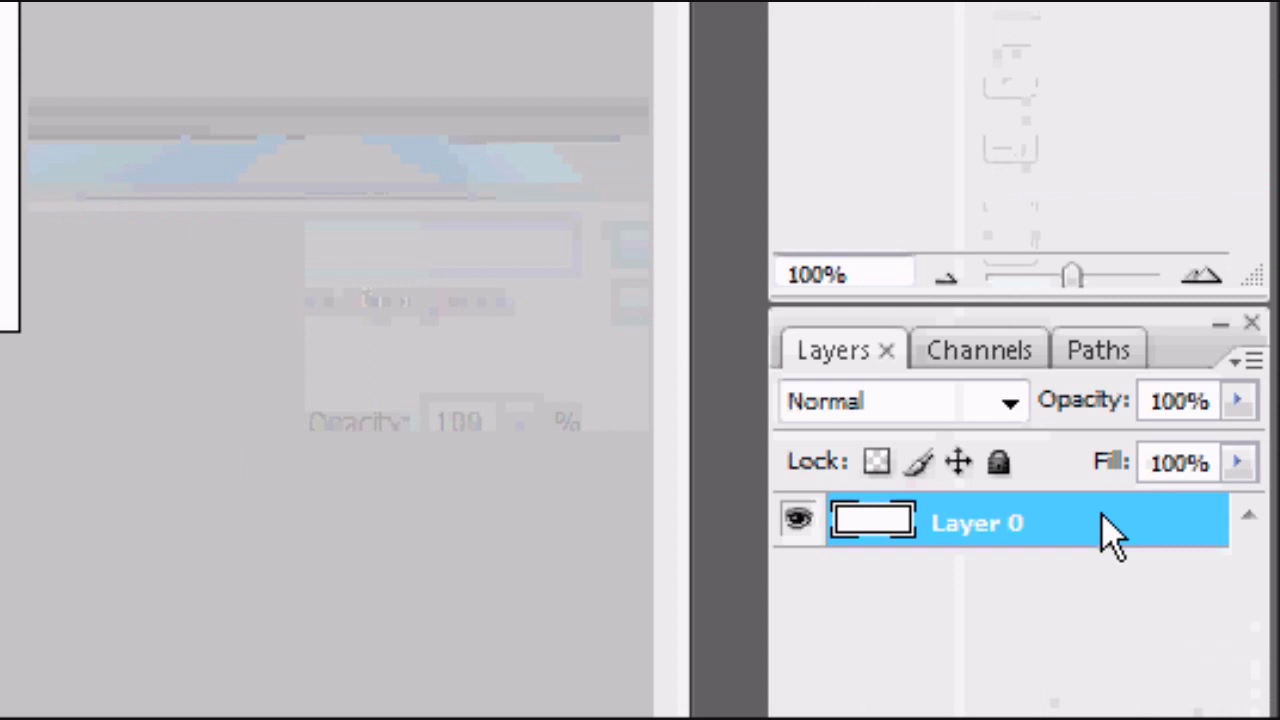
right_click(1100, 530)
click(1165, 518)
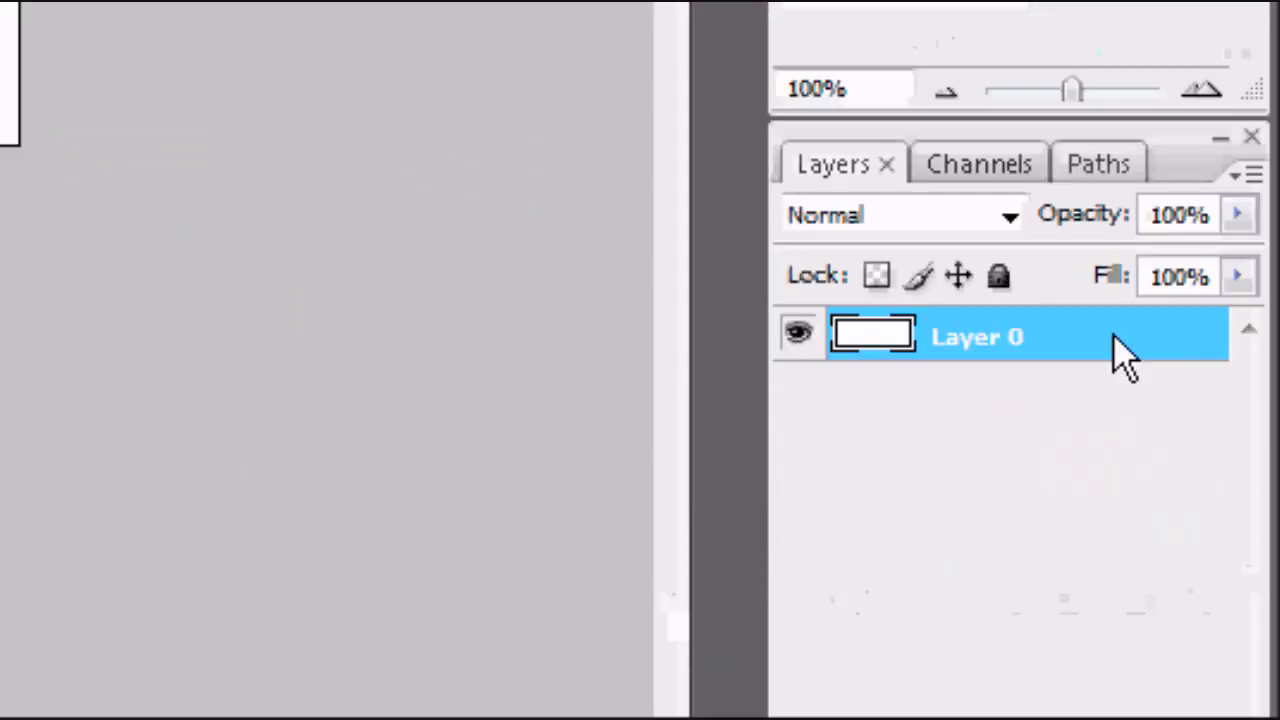
double_click(1113, 338)
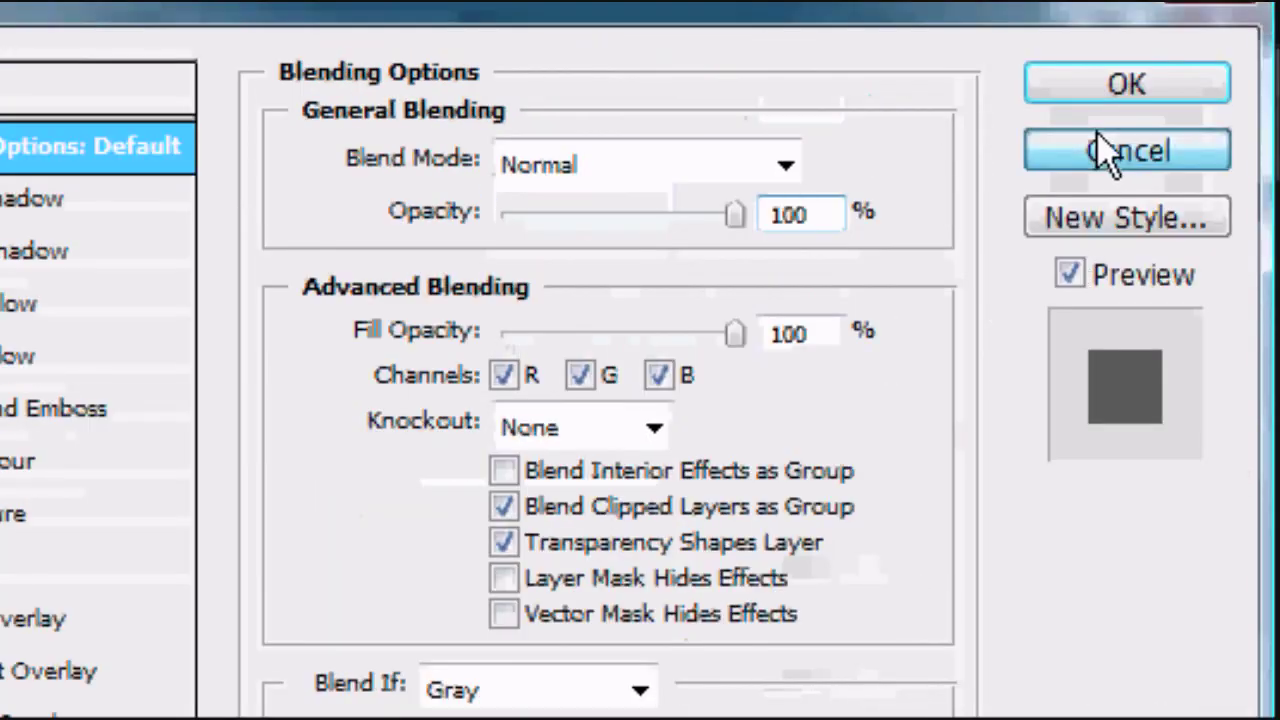
click(1105, 152)
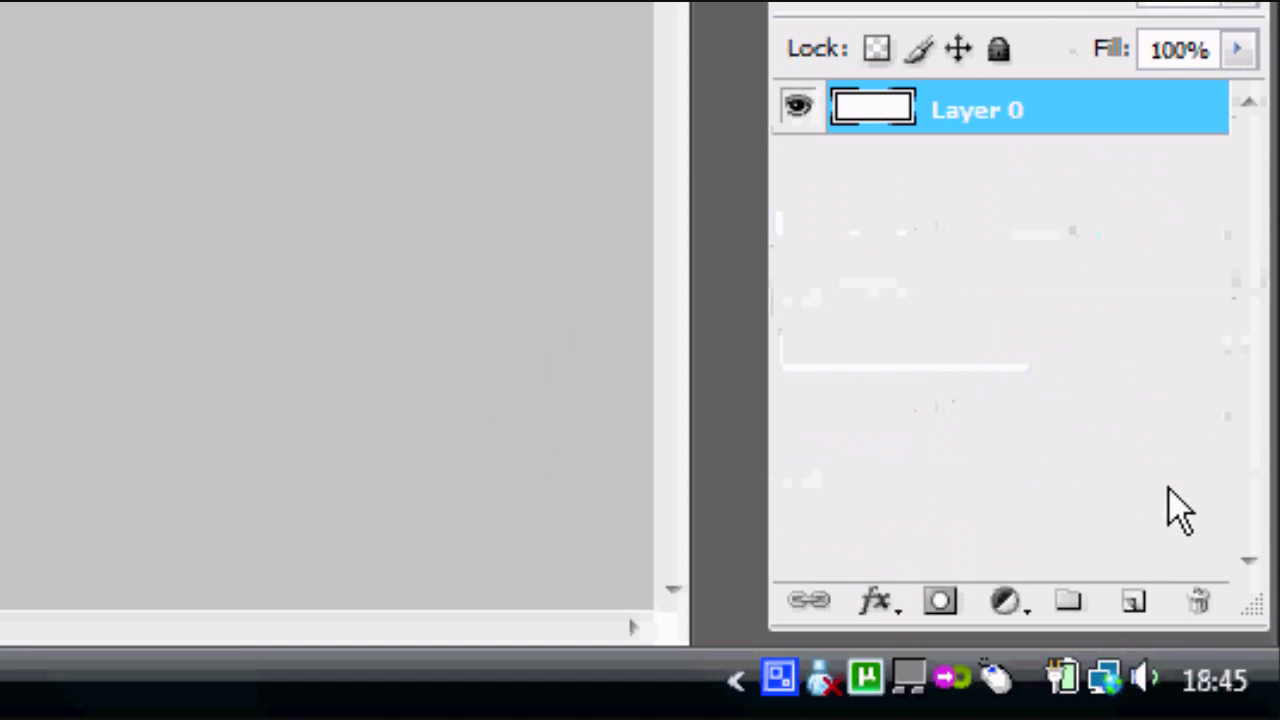
- Add Layer 1, set the Brush foreground colour to bright green, and paint a stroke
click(1150, 604)
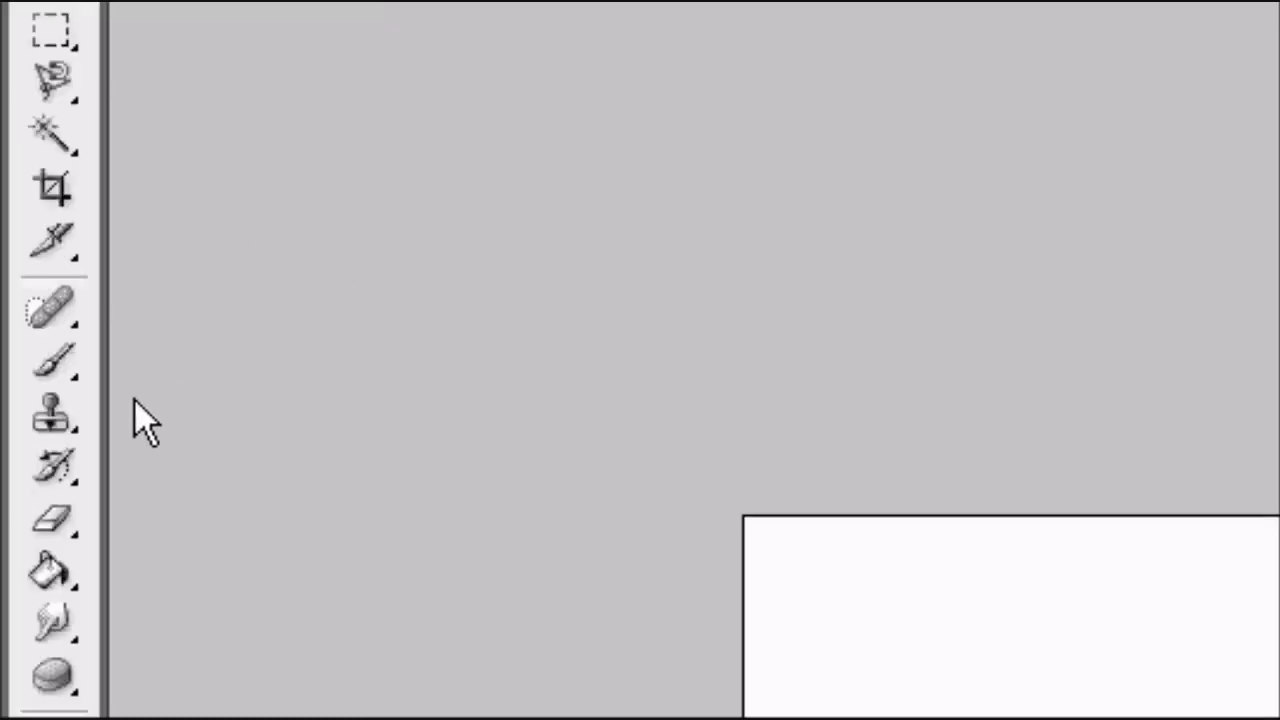
click(52, 414)
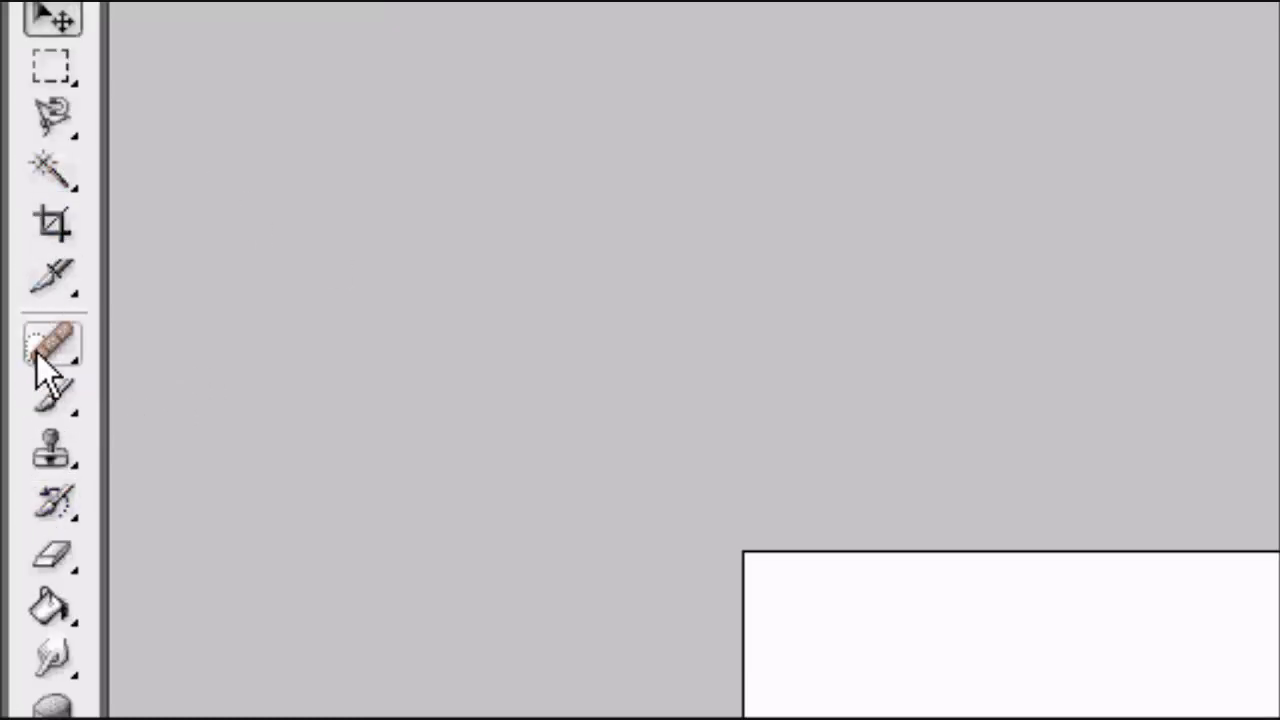
click(47, 357)
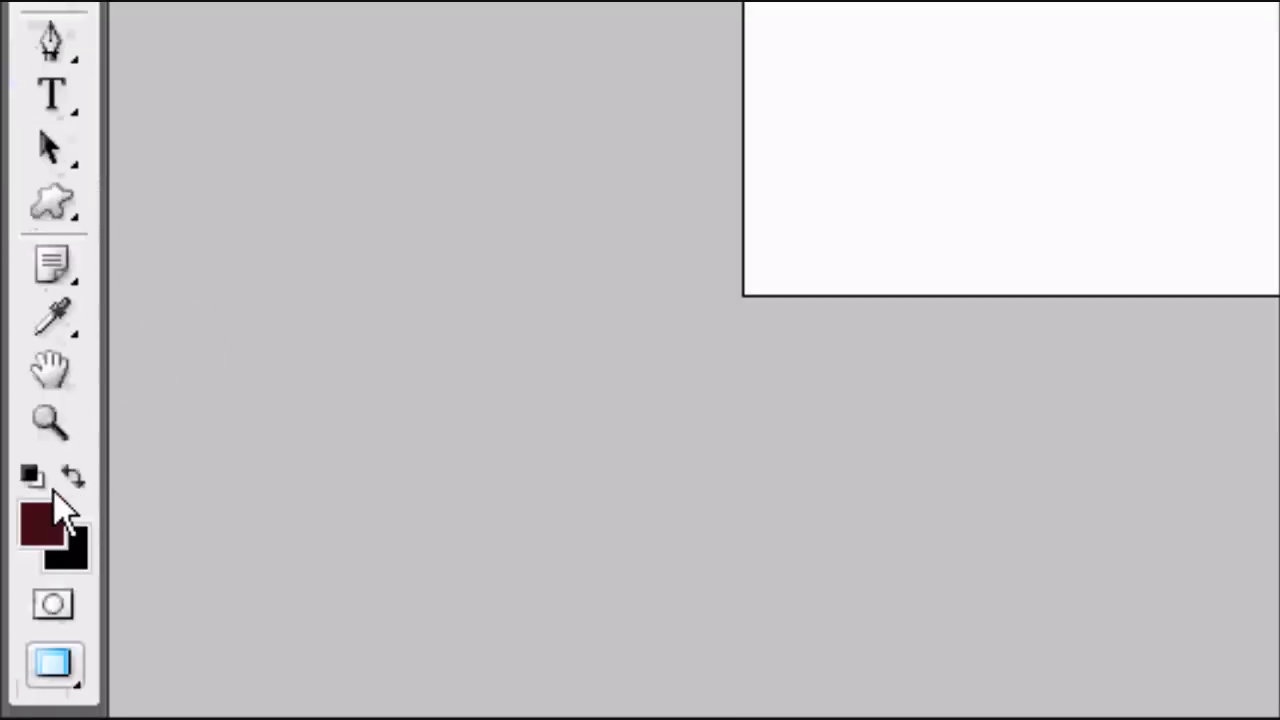
click(50, 505)
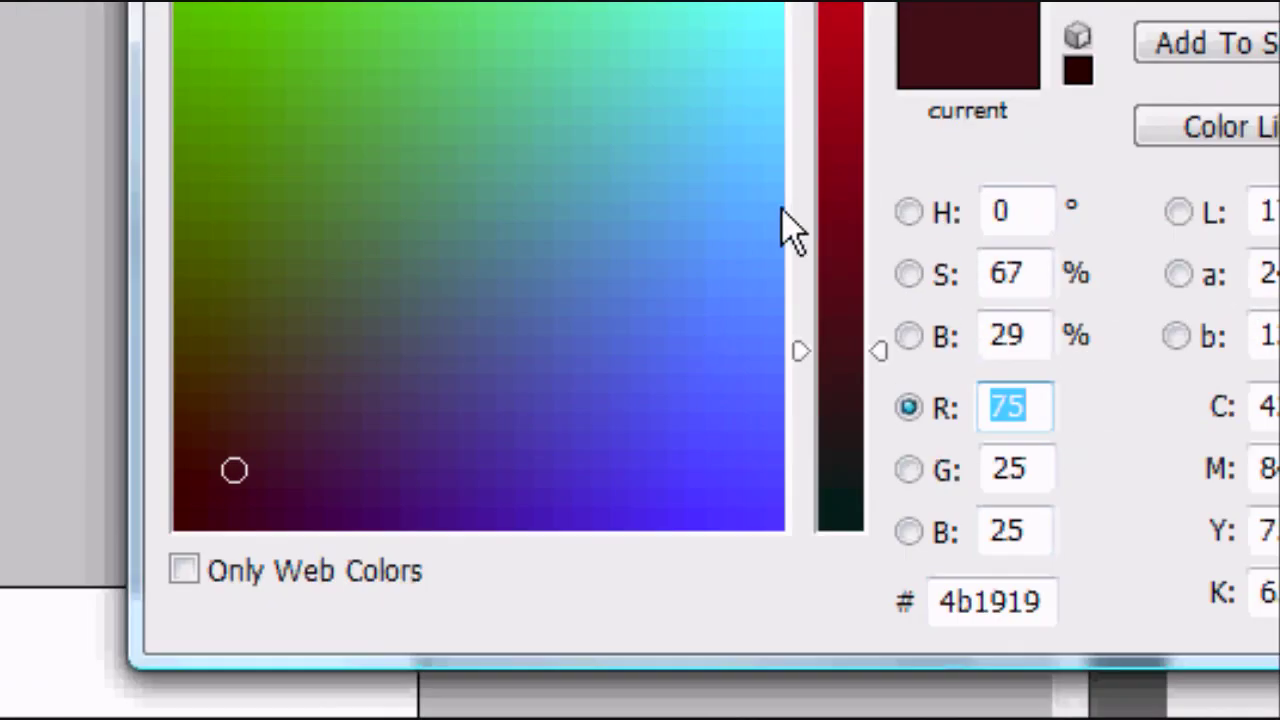
click(909, 212)
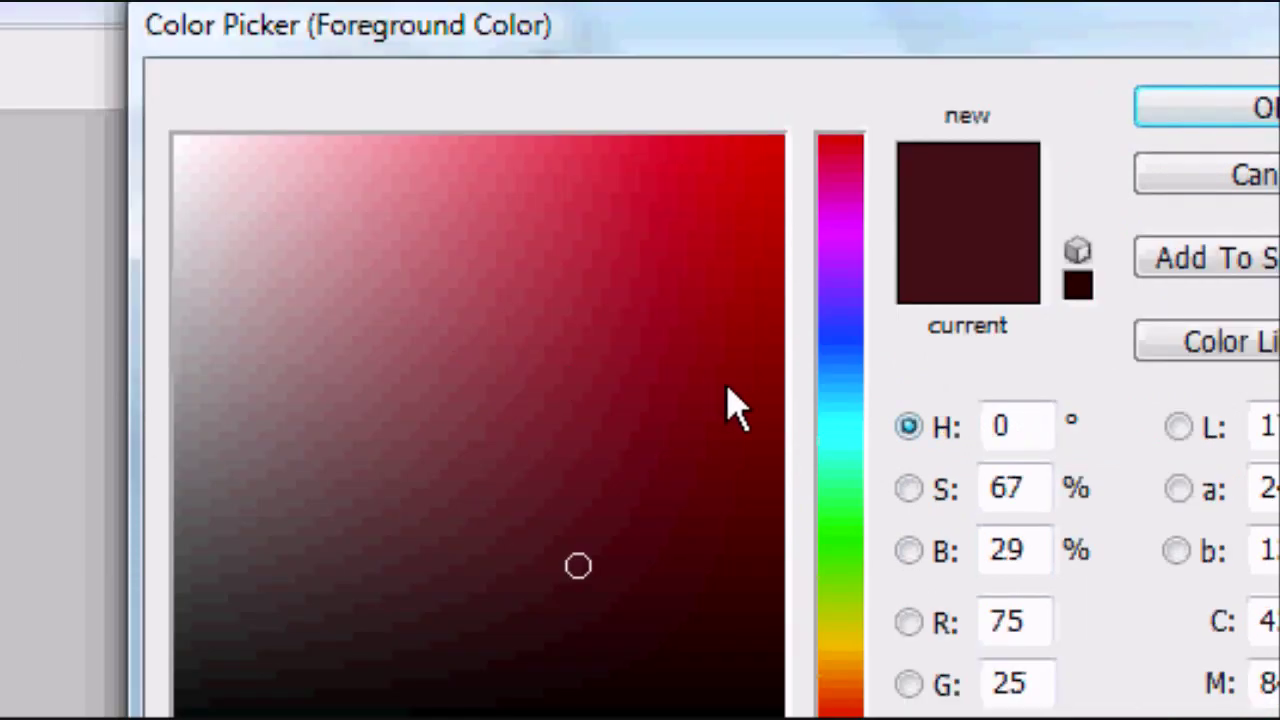
drag(837, 470, 841, 568)
click(781, 140)
click(900, 178)
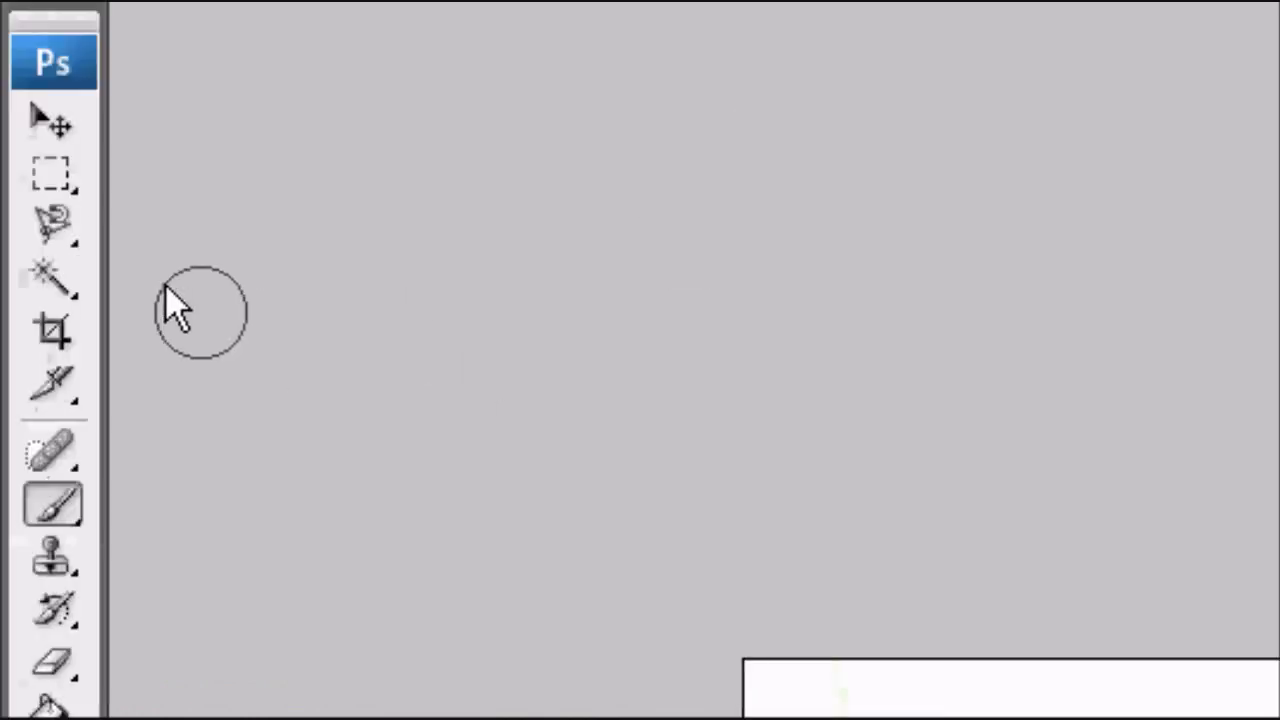
click(52, 120)
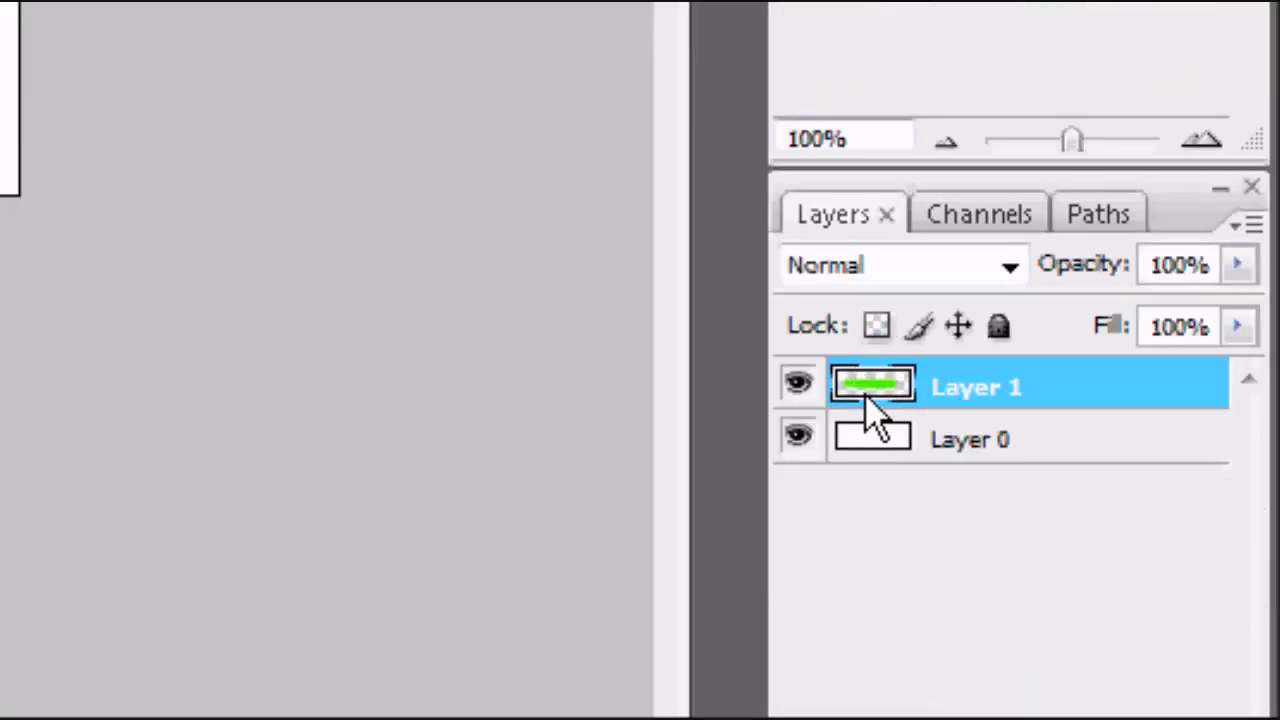
- In Layer 1's Layer Style, enable Drop Shadow and show its options
double_click(1082, 409)
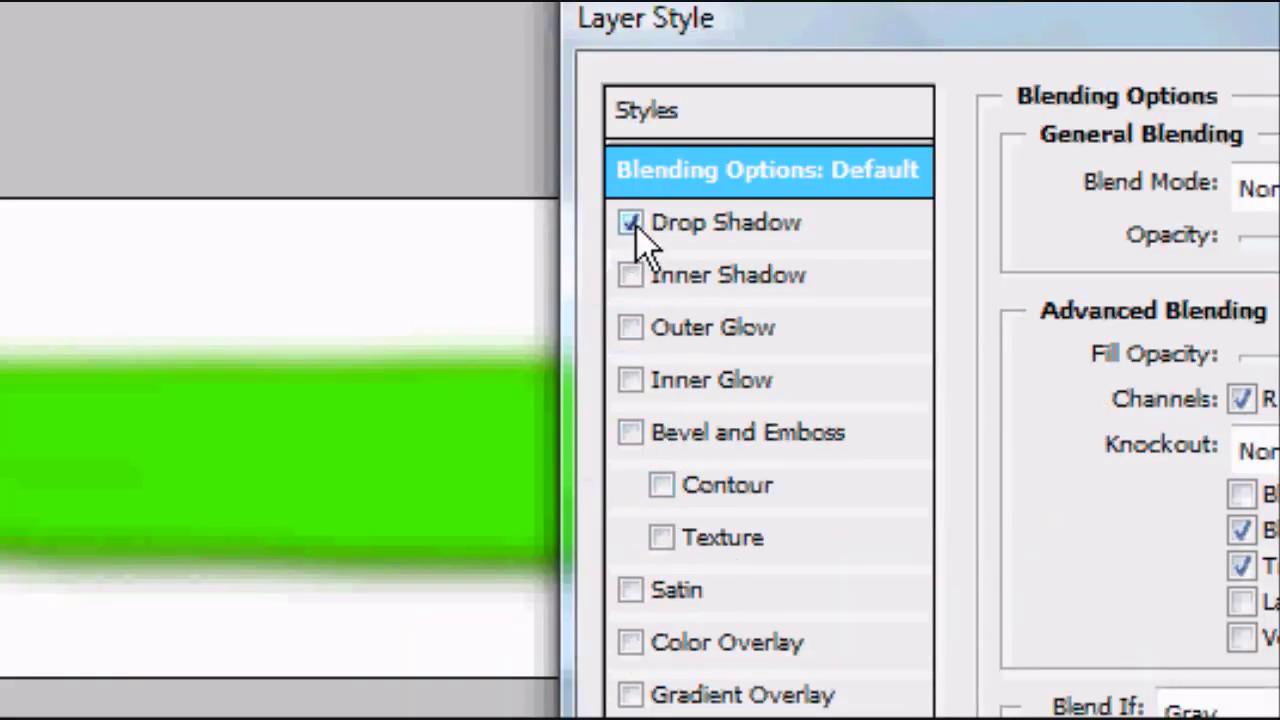
click(637, 227)
click(637, 227)
click(637, 227)
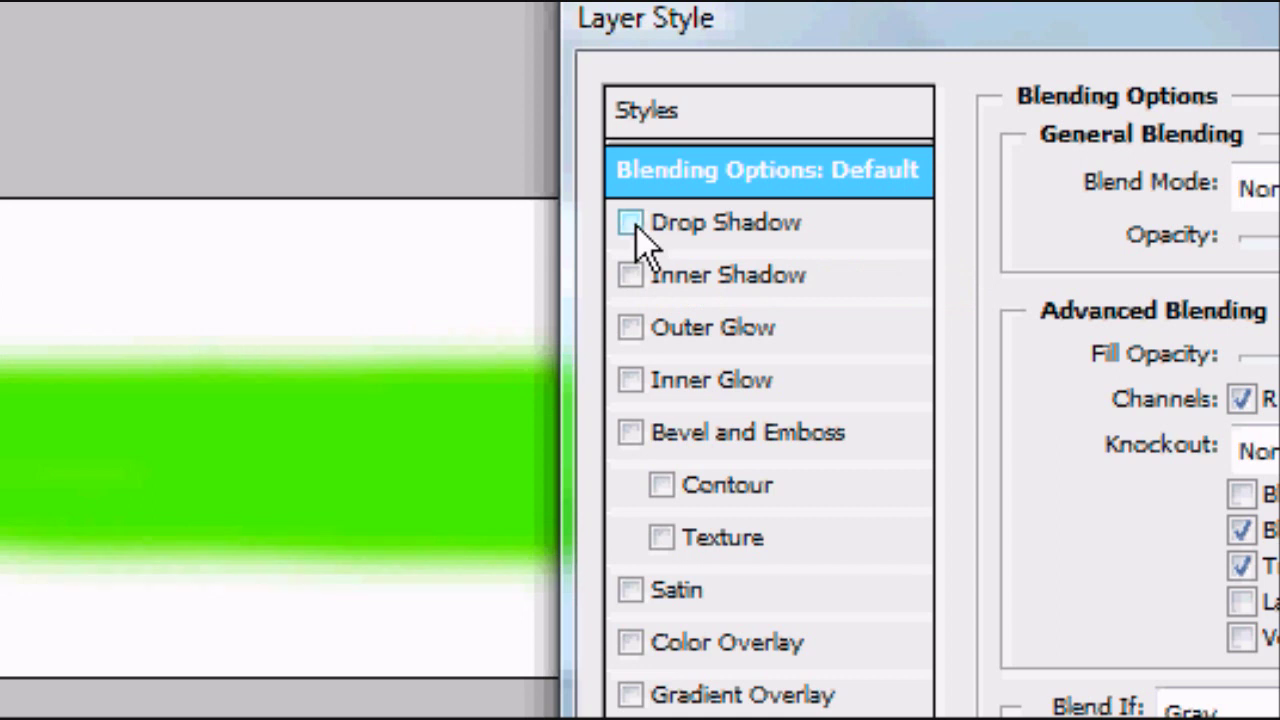
click(637, 227)
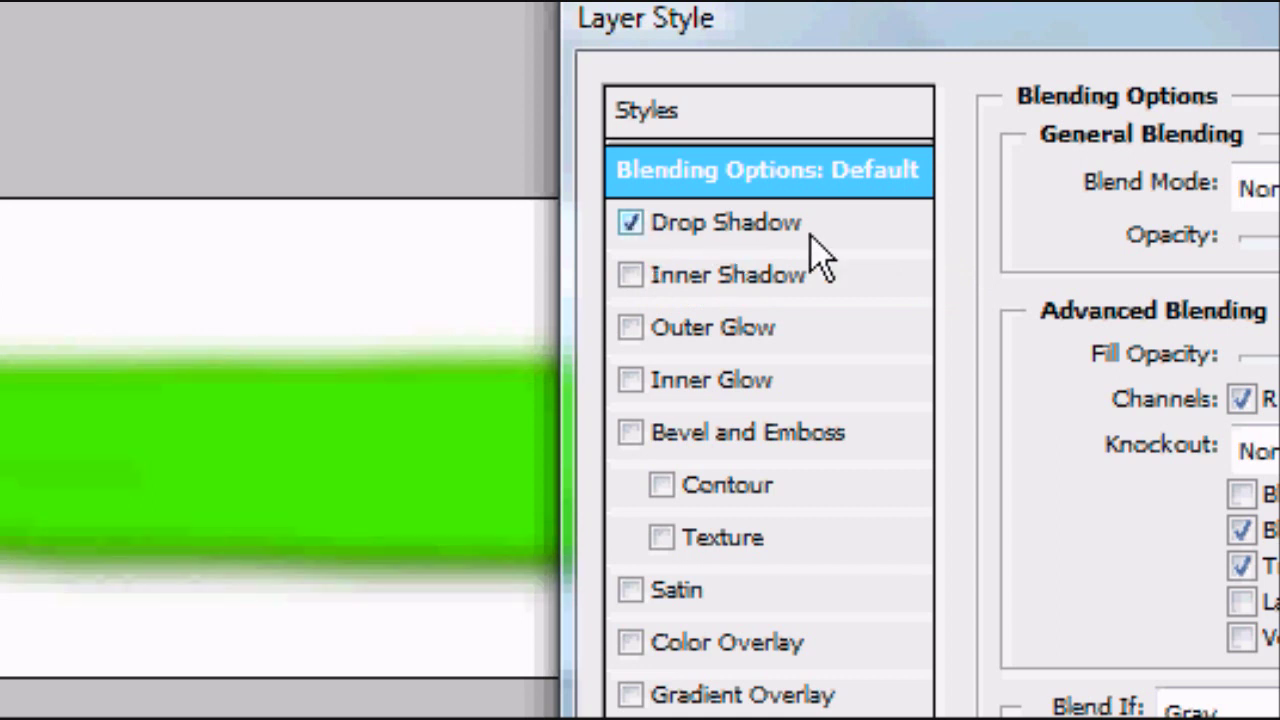
click(735, 243)
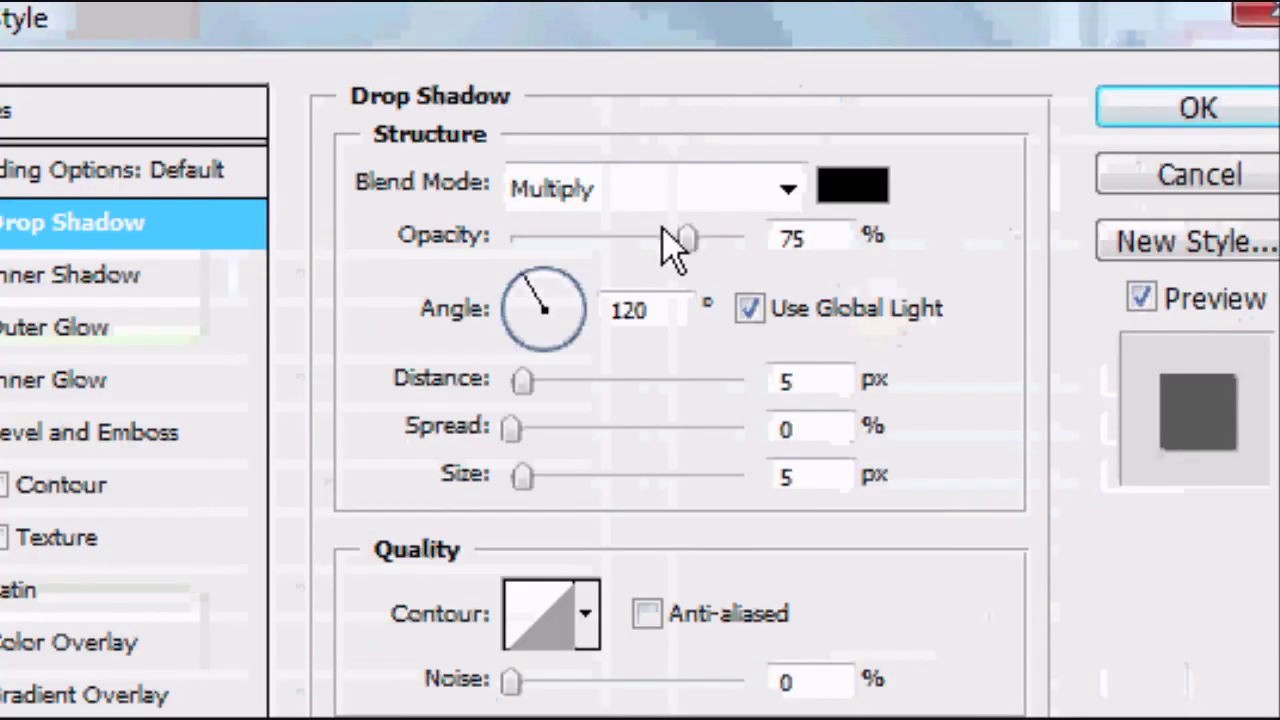
- Raise the drop shadow opacity to 100% and keep its colour black
drag(685, 239, 859, 246)
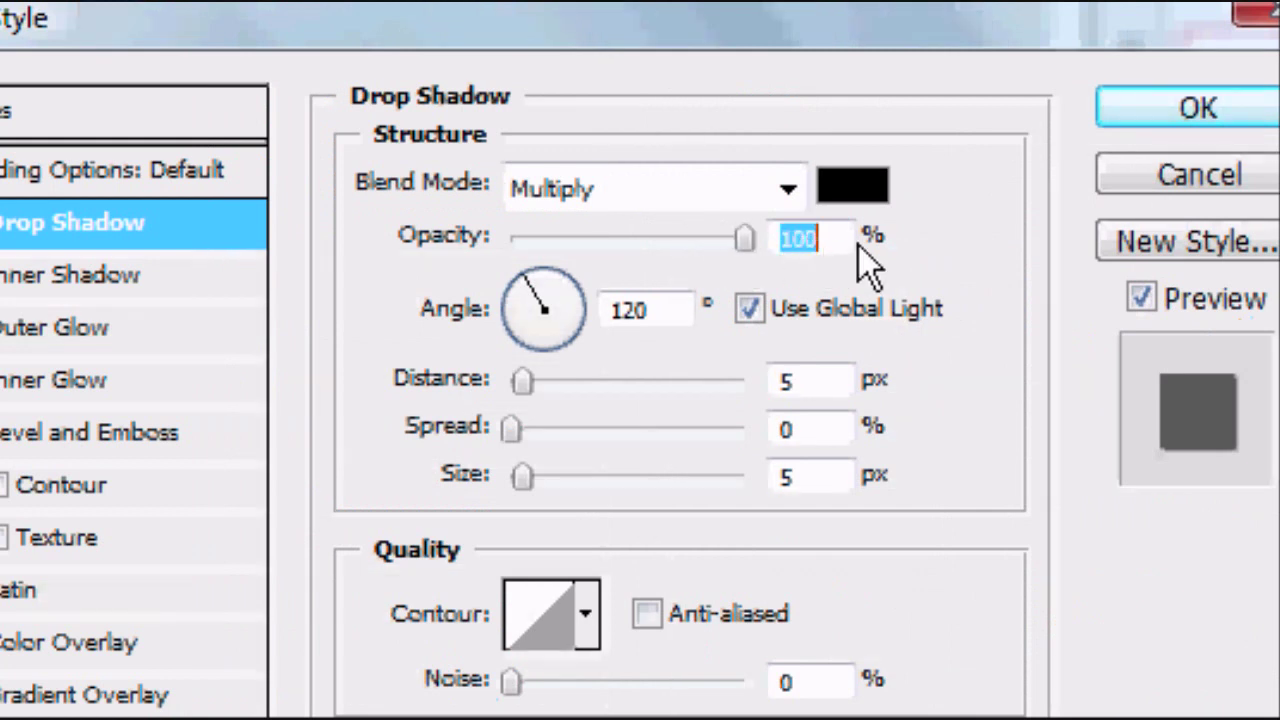
click(852, 188)
drag(443, 123, 855, 190)
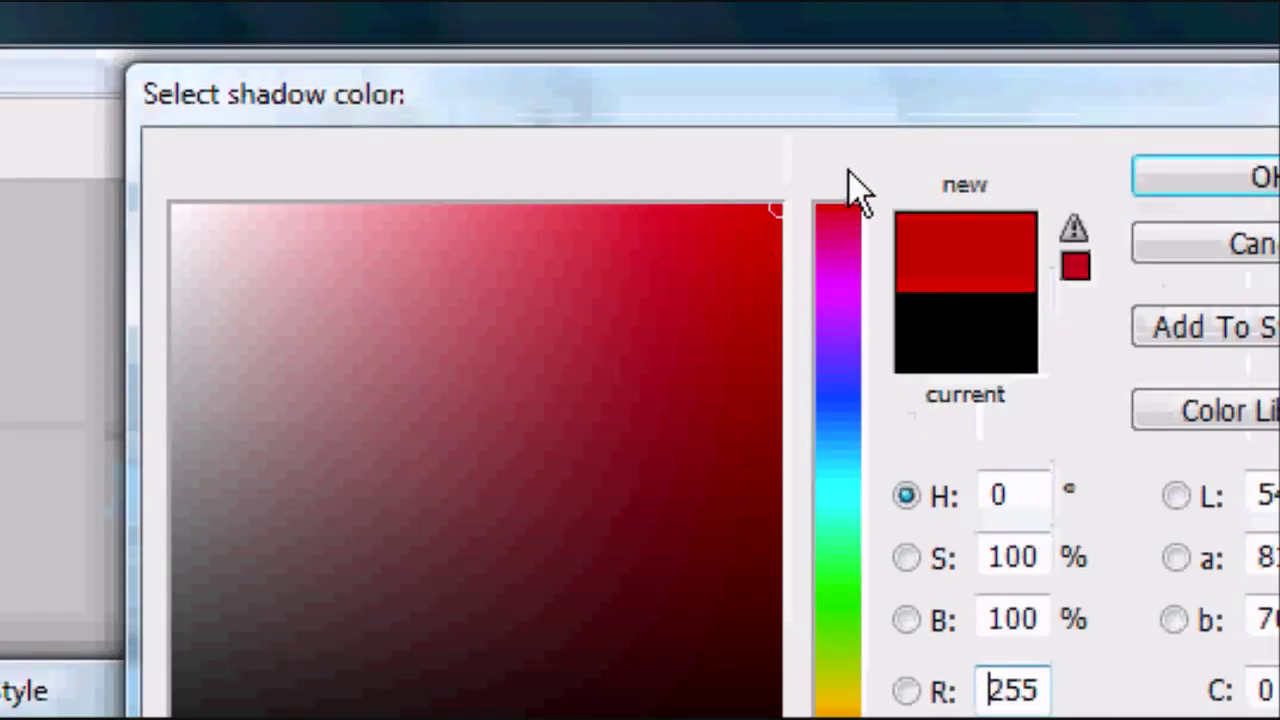
key(Return)
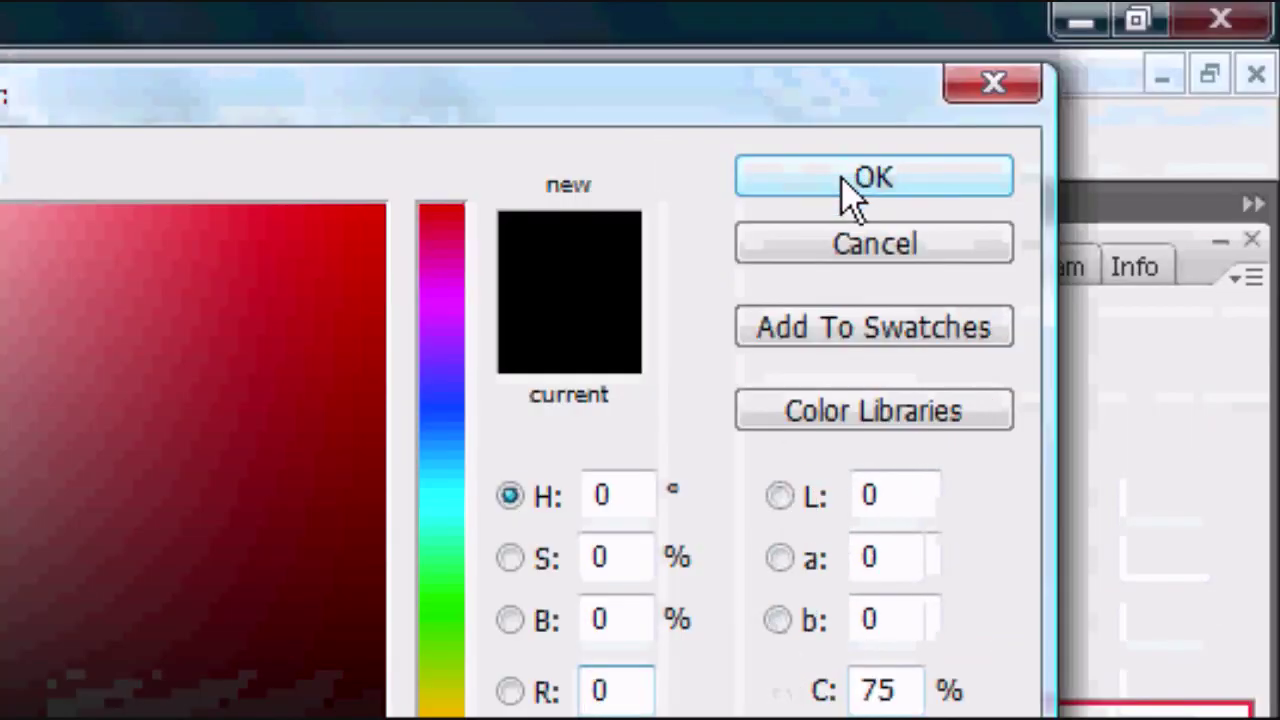
click(849, 194)
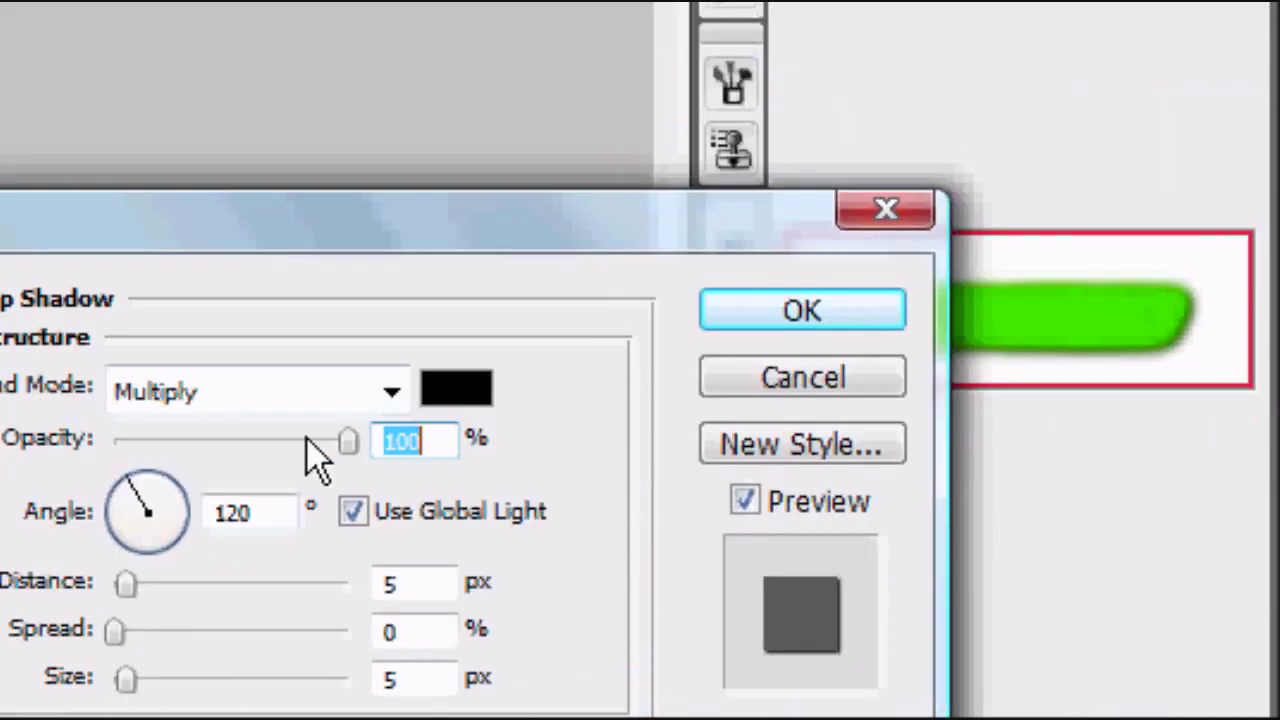
- Set the drop shadow to 0 px distance, 5% spread and a small 13 px size
drag(490, 404, 560, 408)
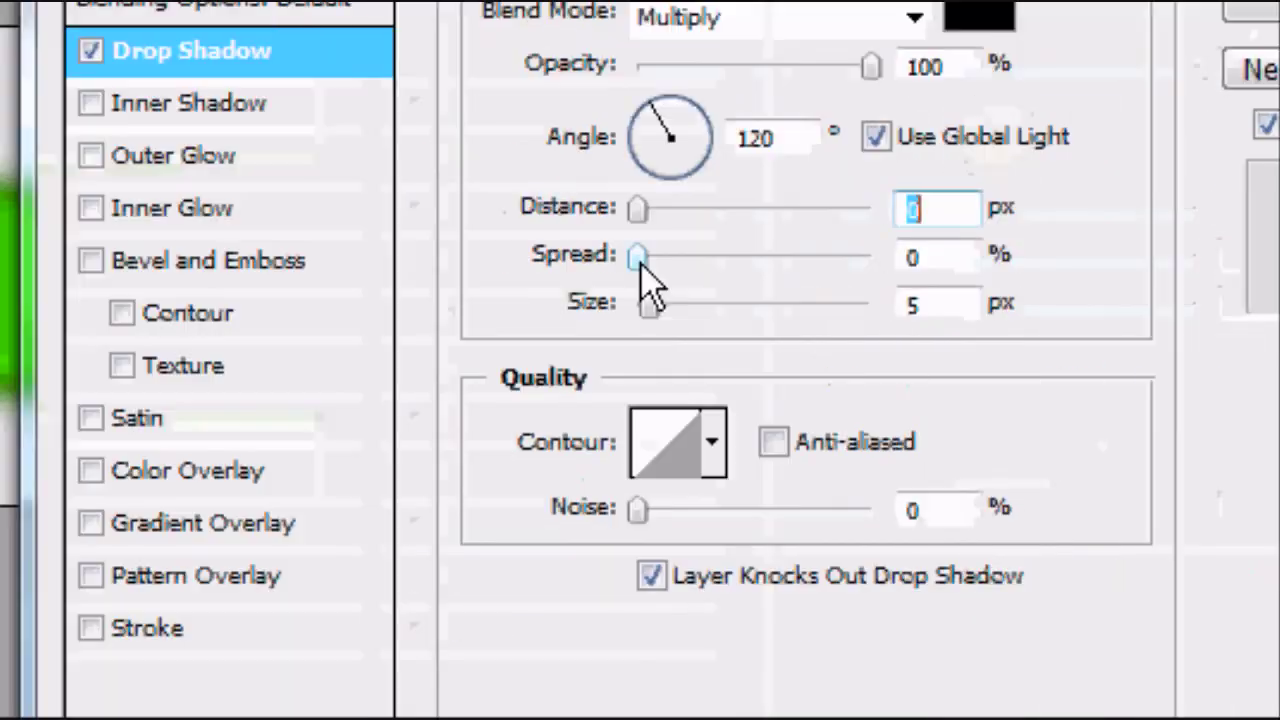
drag(641, 262, 729, 262)
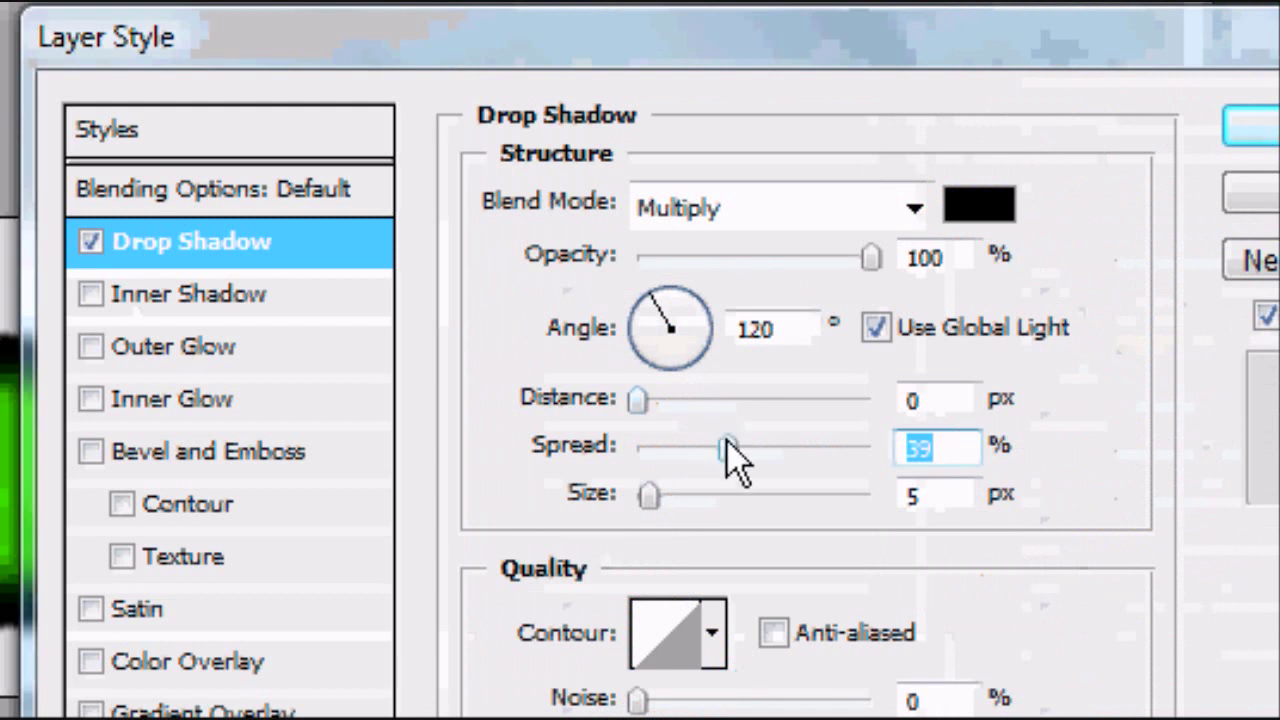
drag(728, 442, 627, 451)
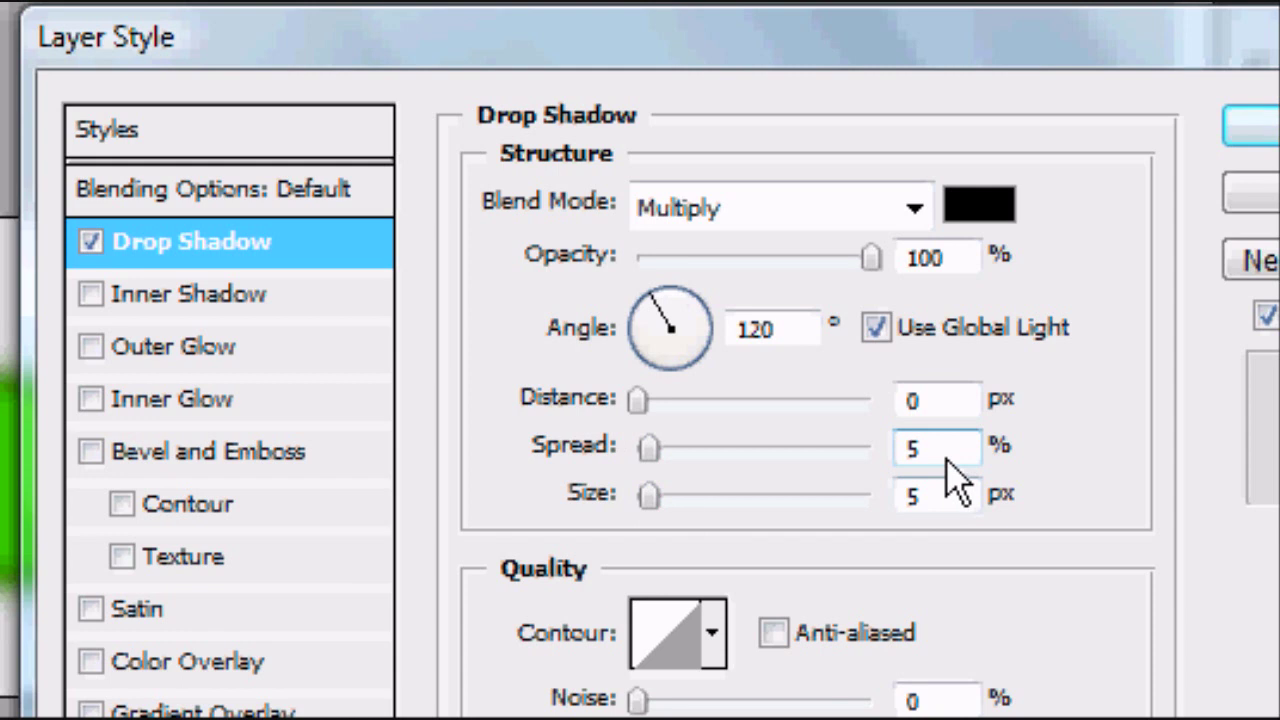
drag(650, 495, 678, 497)
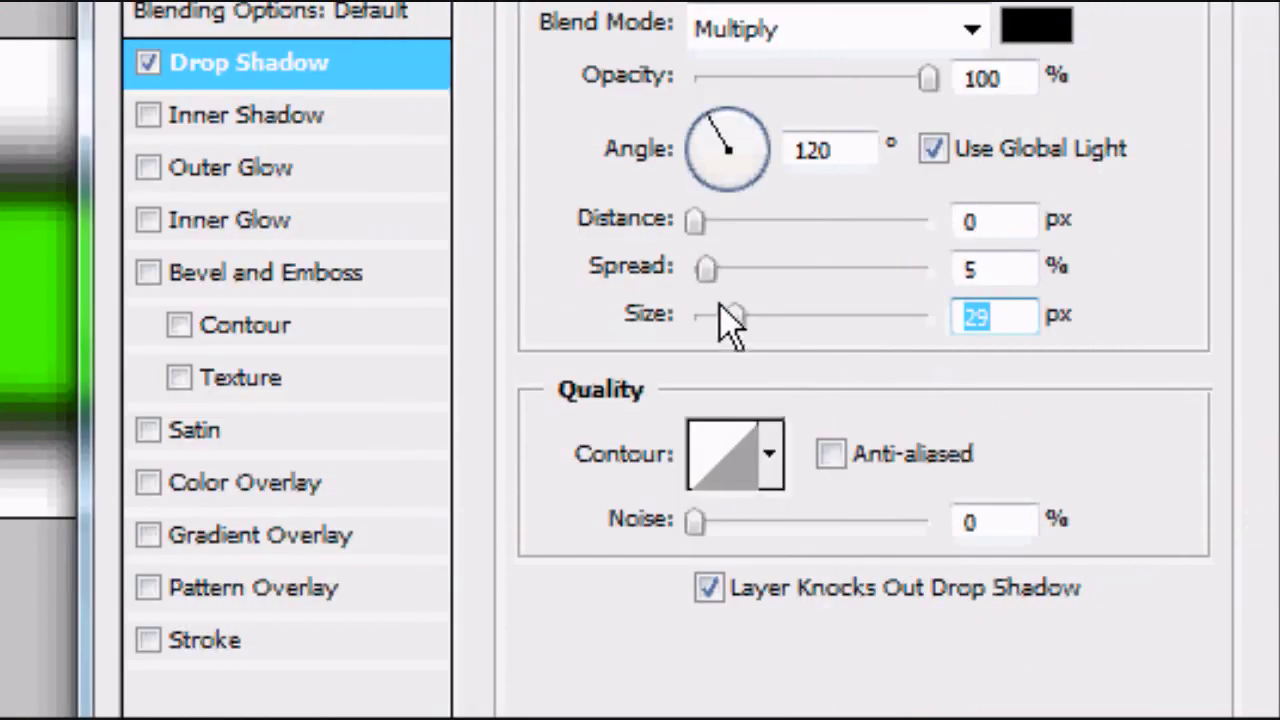
drag(729, 323, 983, 358)
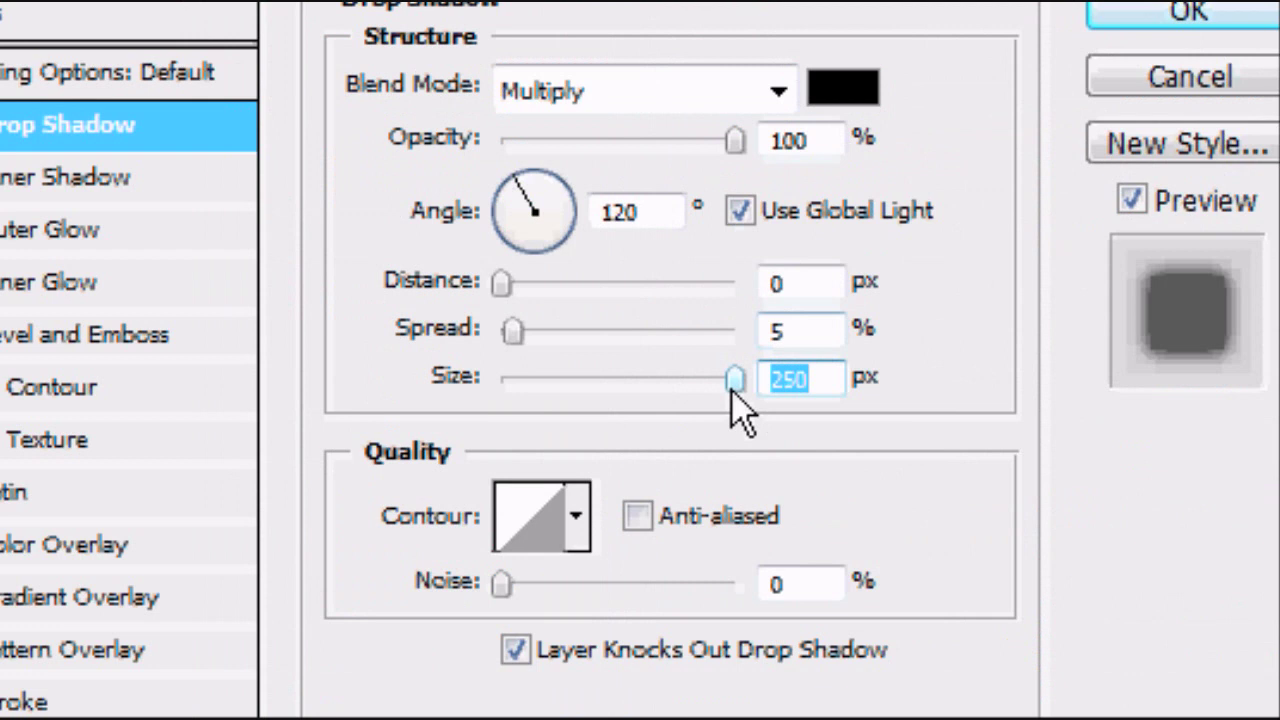
drag(733, 390, 395, 385)
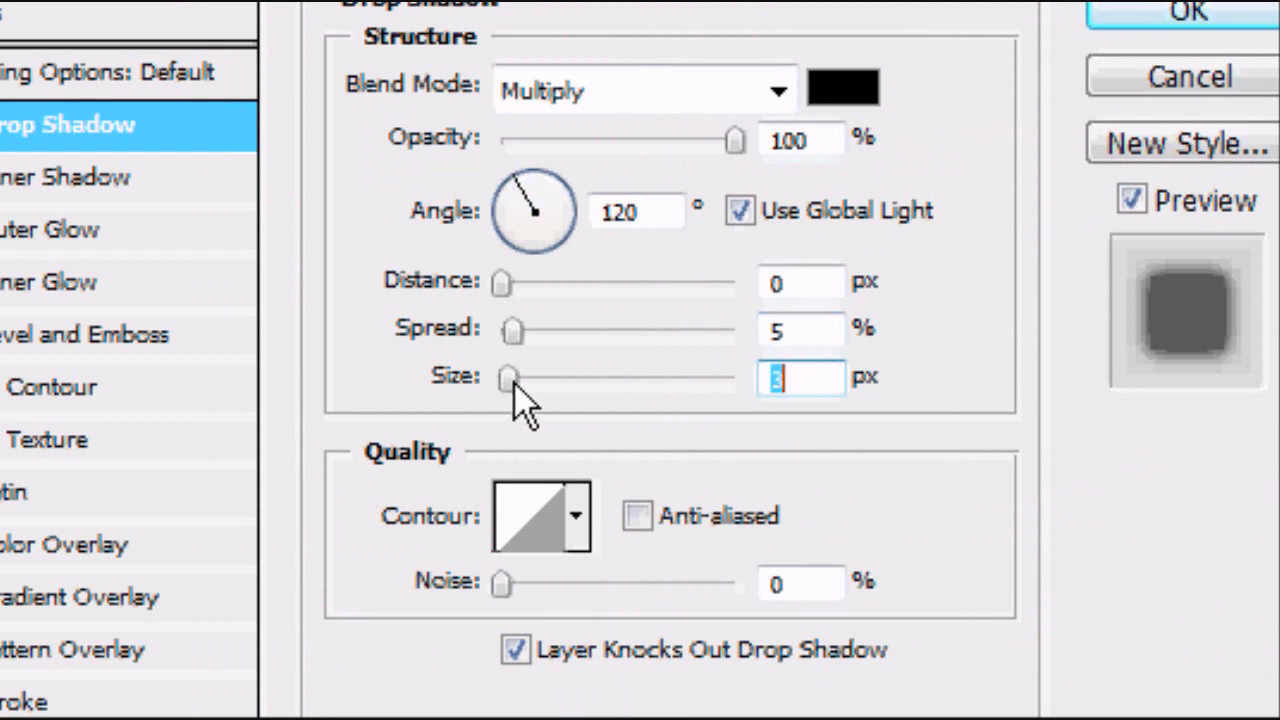
drag(528, 388, 523, 386)
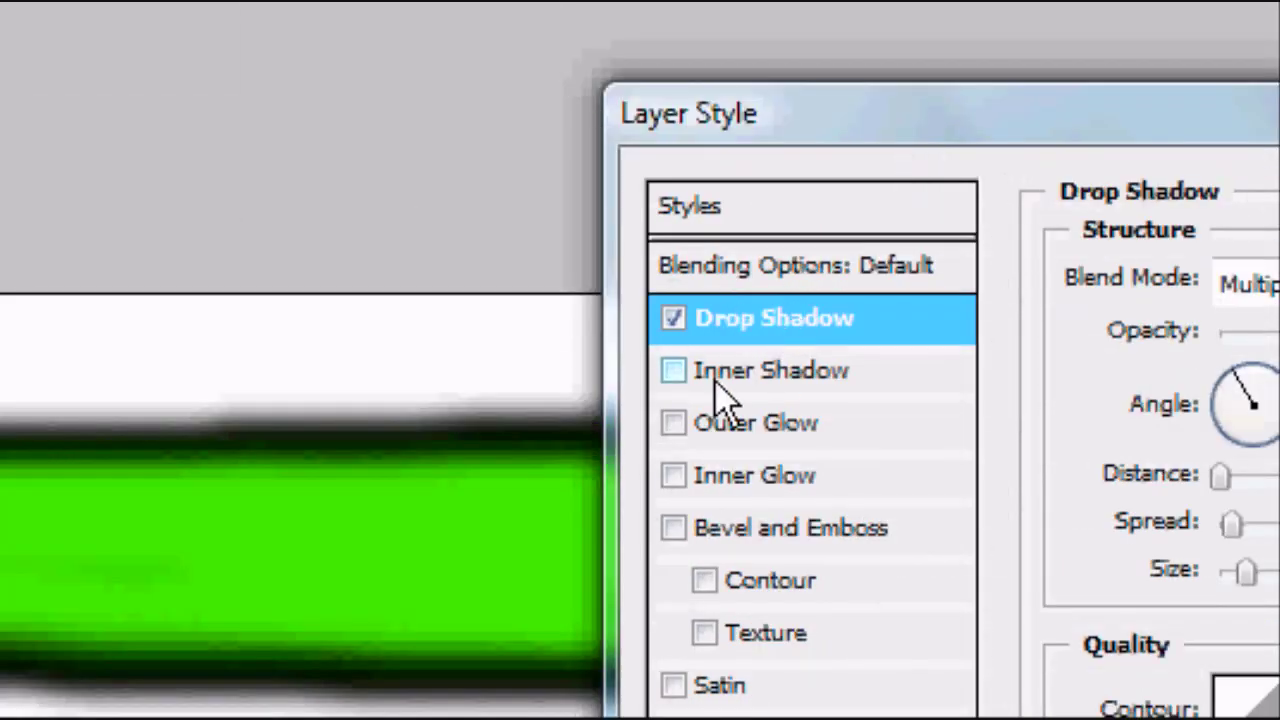
- Toggle Inner Shadow on and off to compare, then uncheck both Inner Shadow and Drop Shadow
click(673, 370)
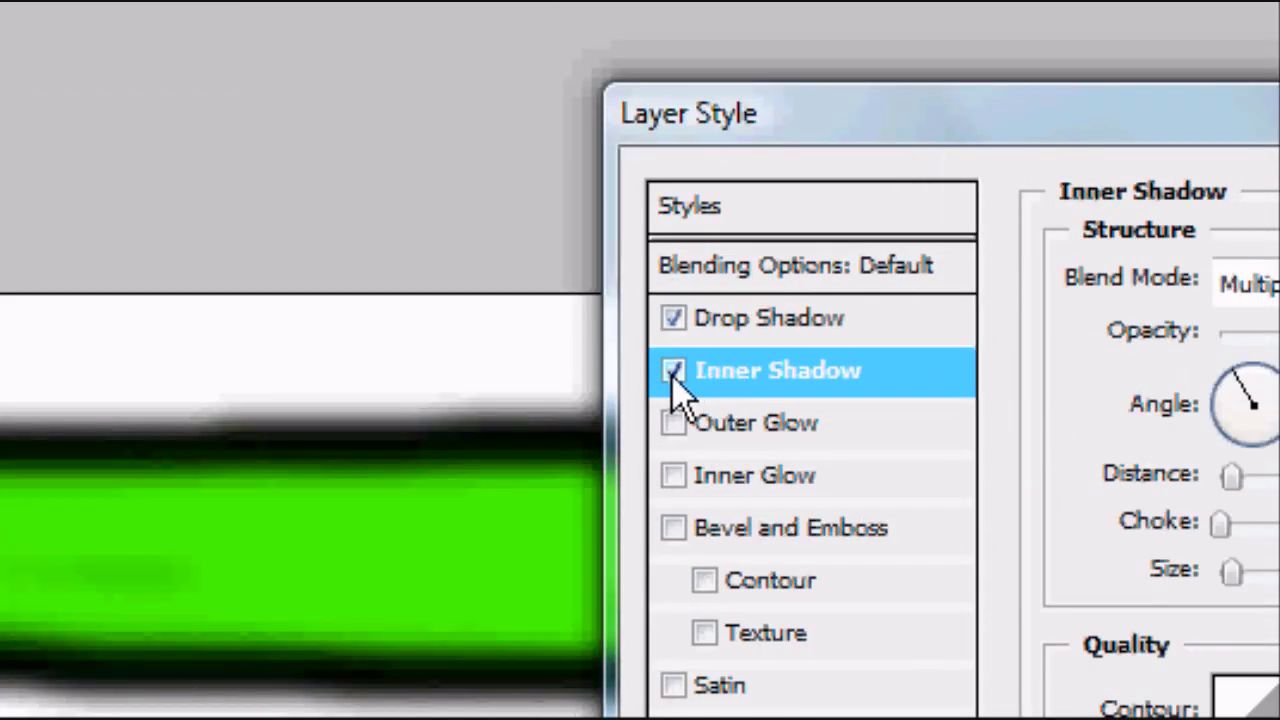
click(673, 371)
click(673, 370)
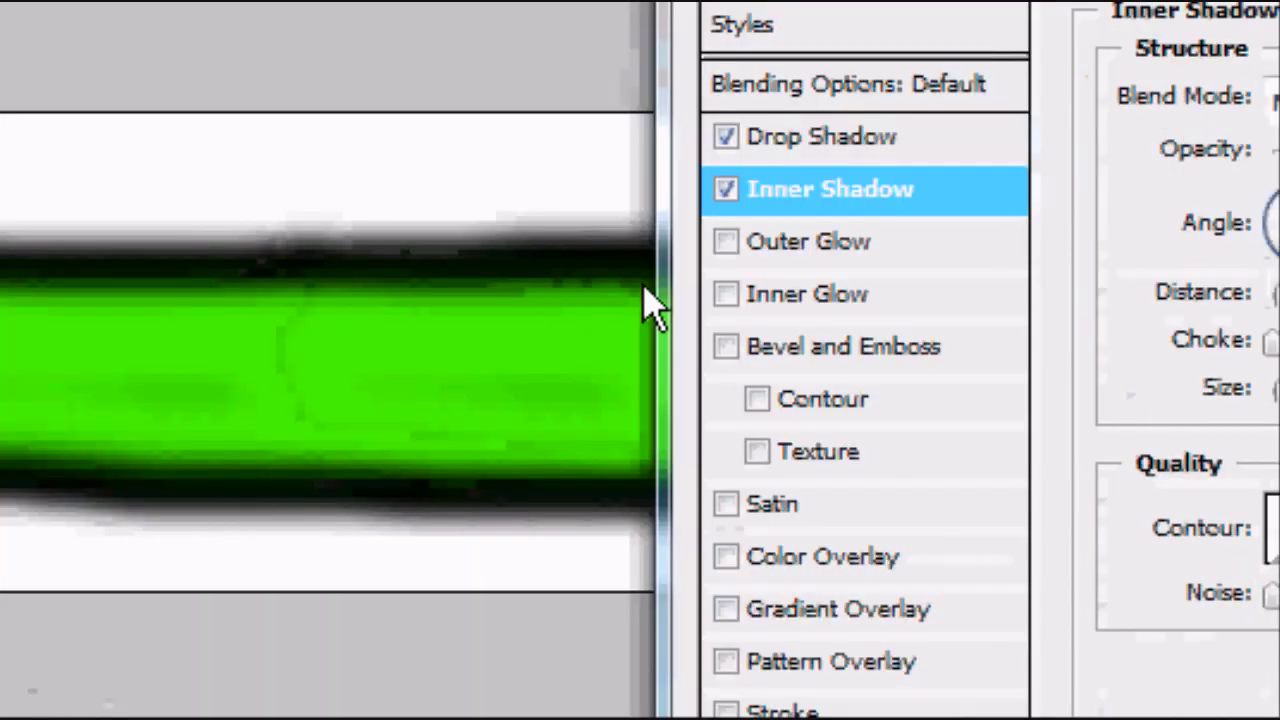
click(727, 192)
click(727, 192)
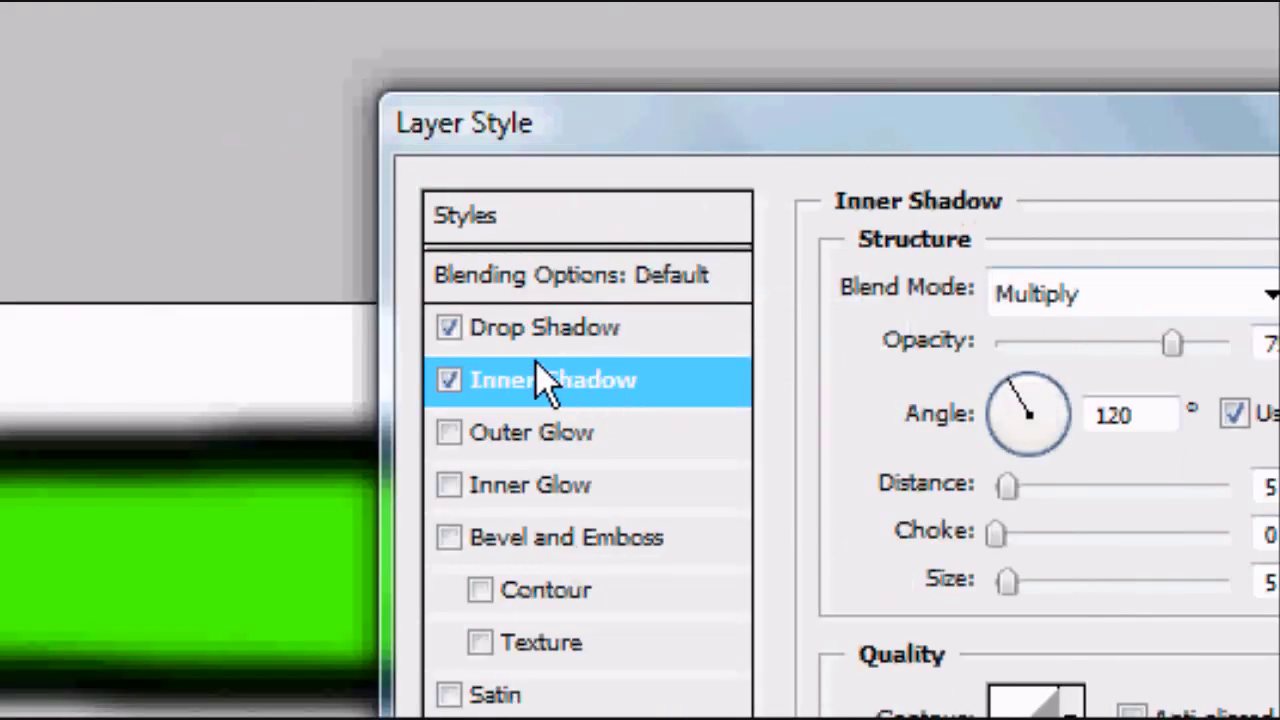
click(114, 128)
click(570, 396)
click(447, 380)
click(449, 330)
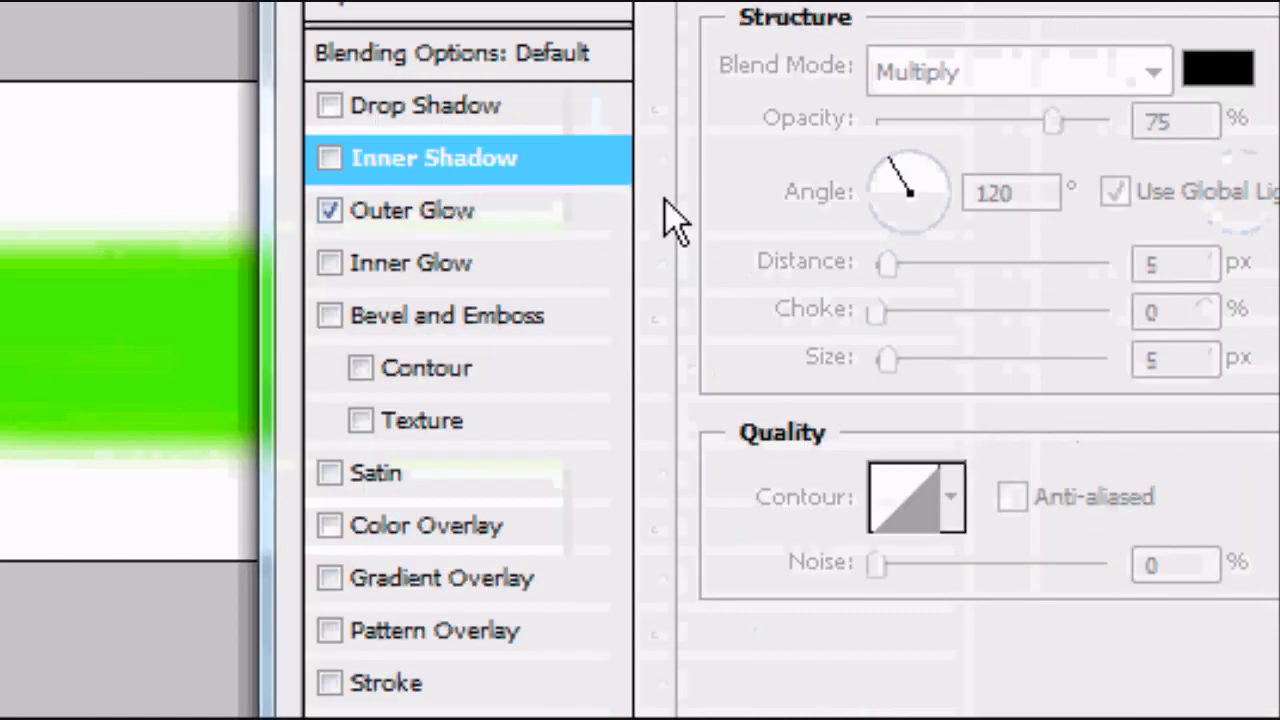
click(529, 205)
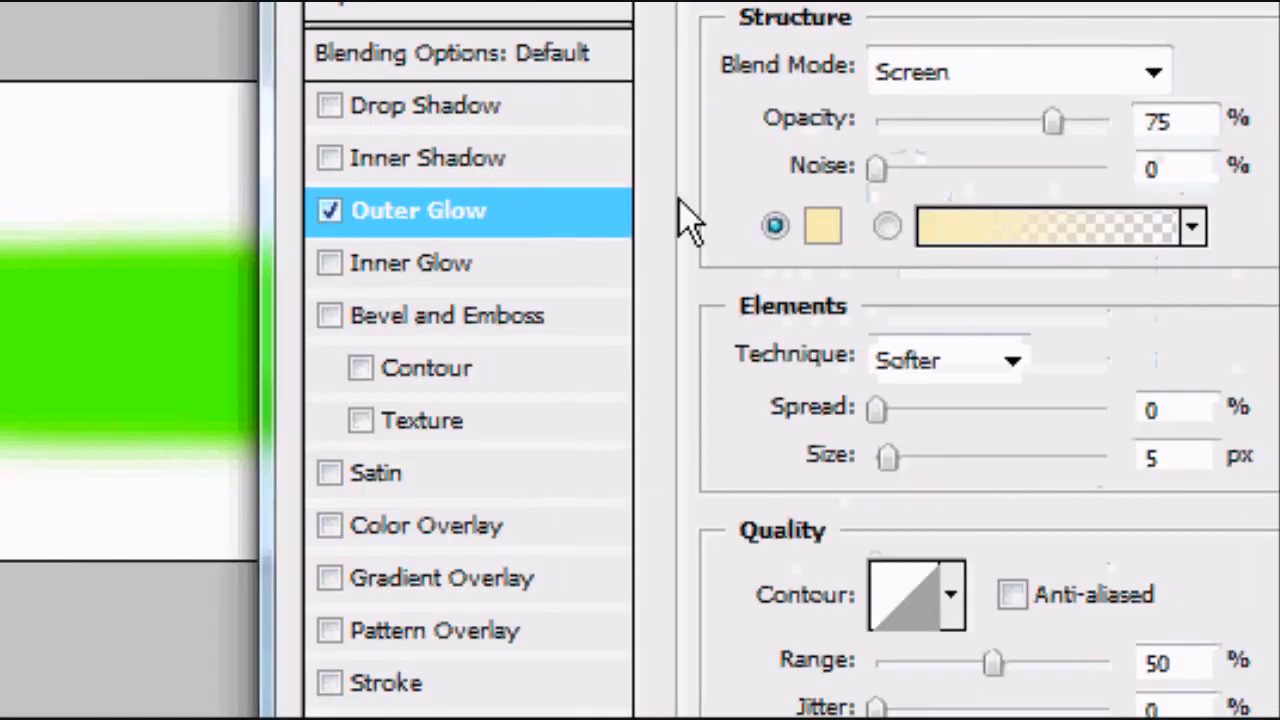
click(476, 410)
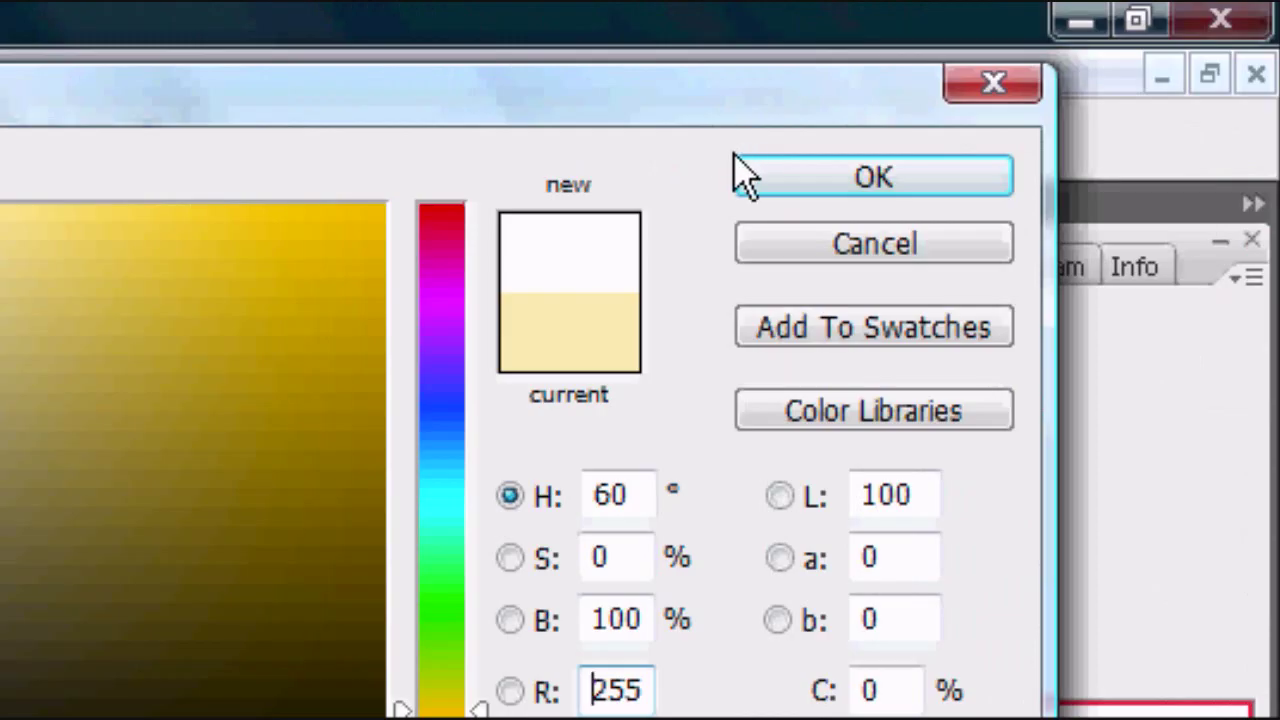
click(1279, 174)
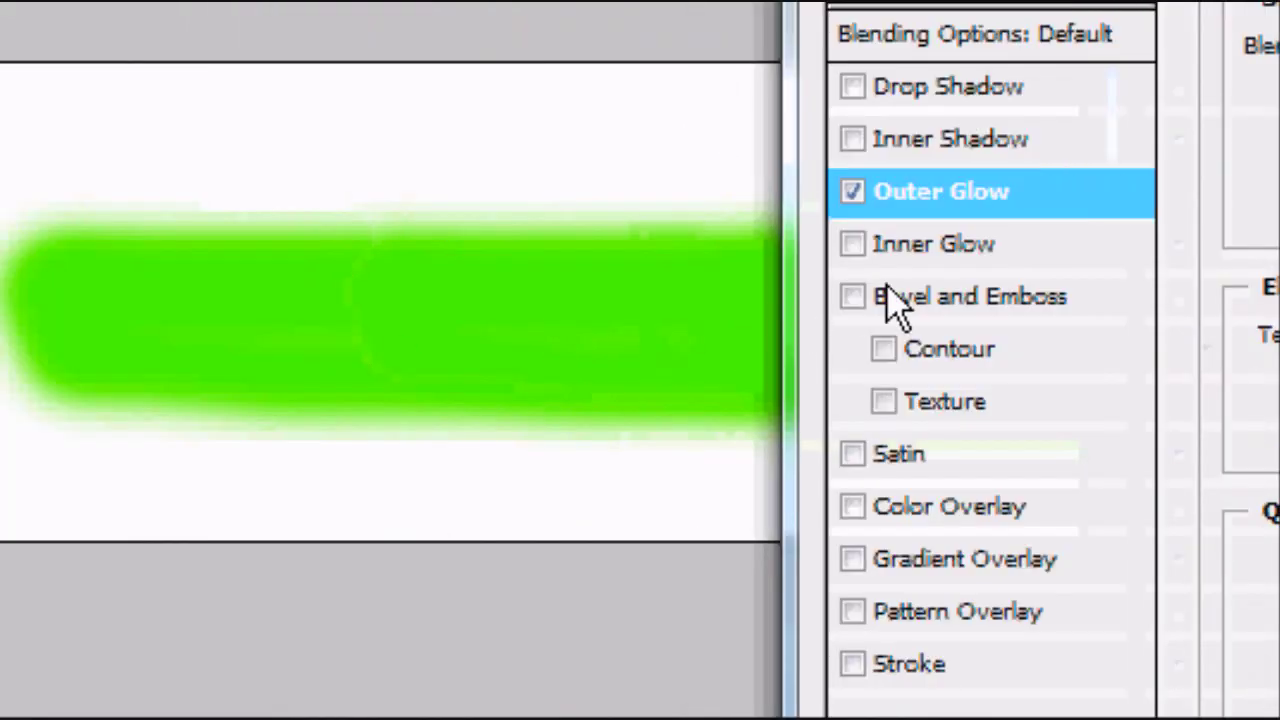
click(1175, 196)
click(851, 244)
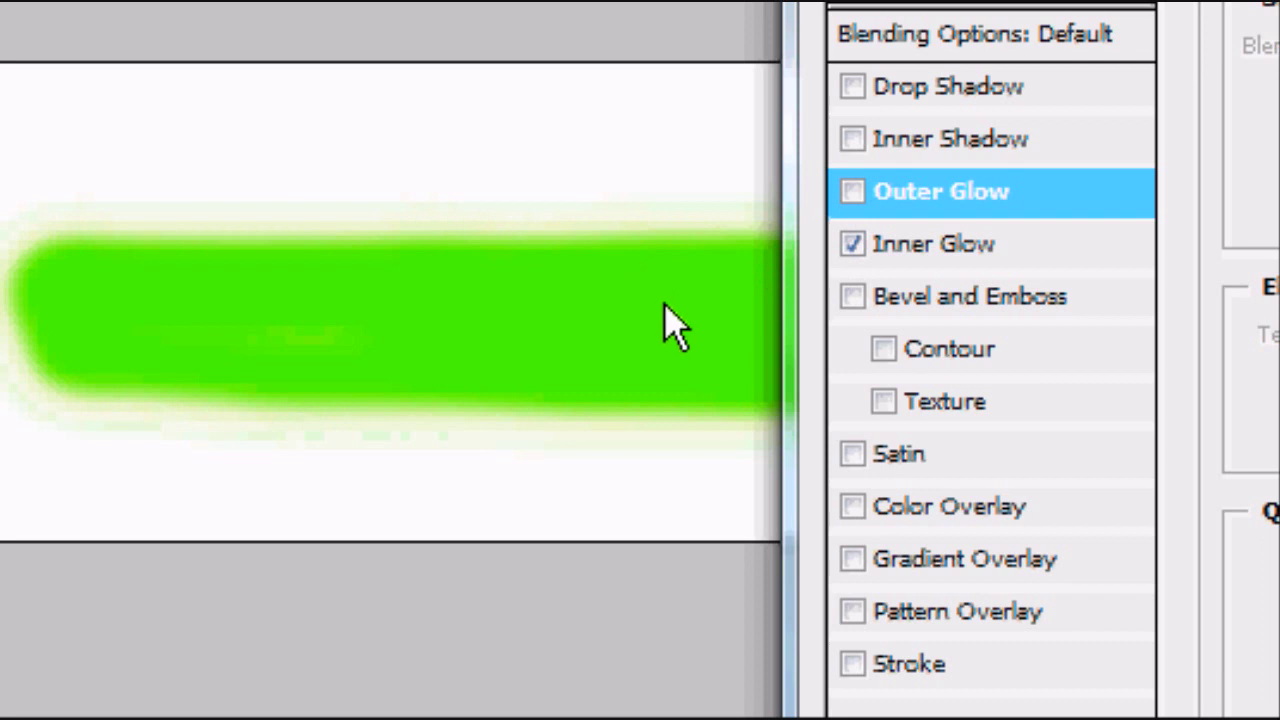
click(851, 244)
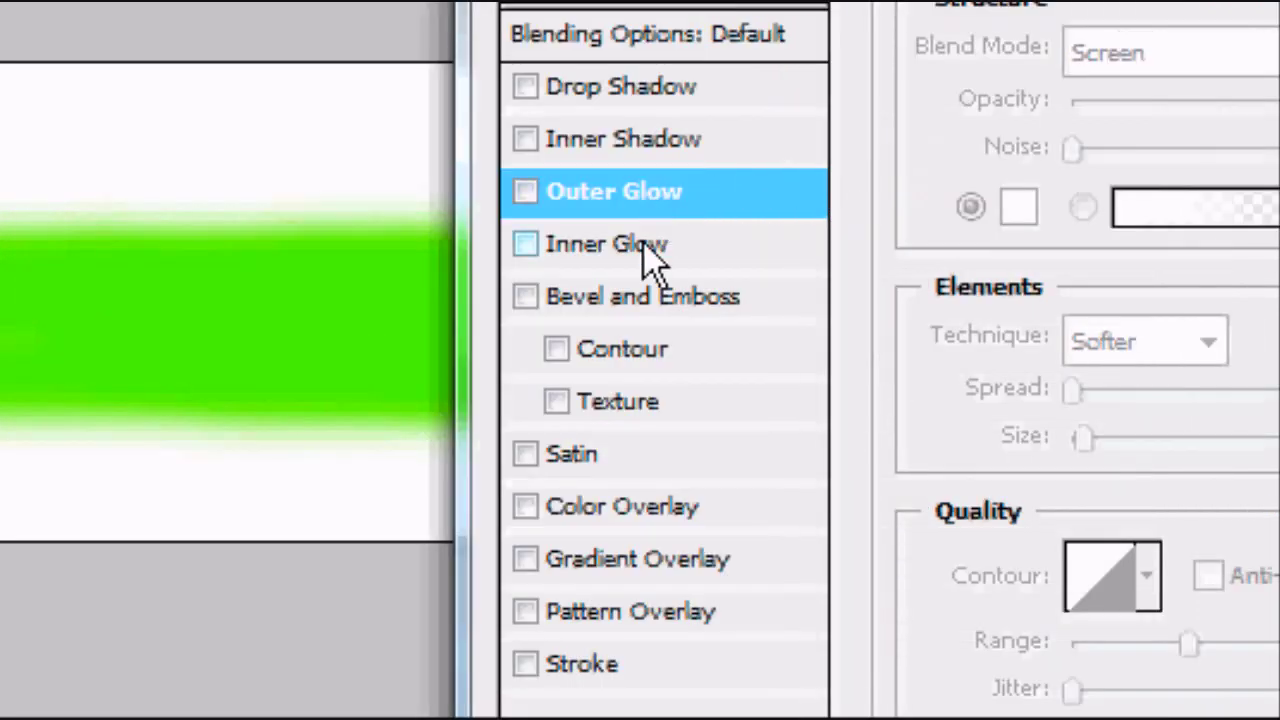
click(972, 244)
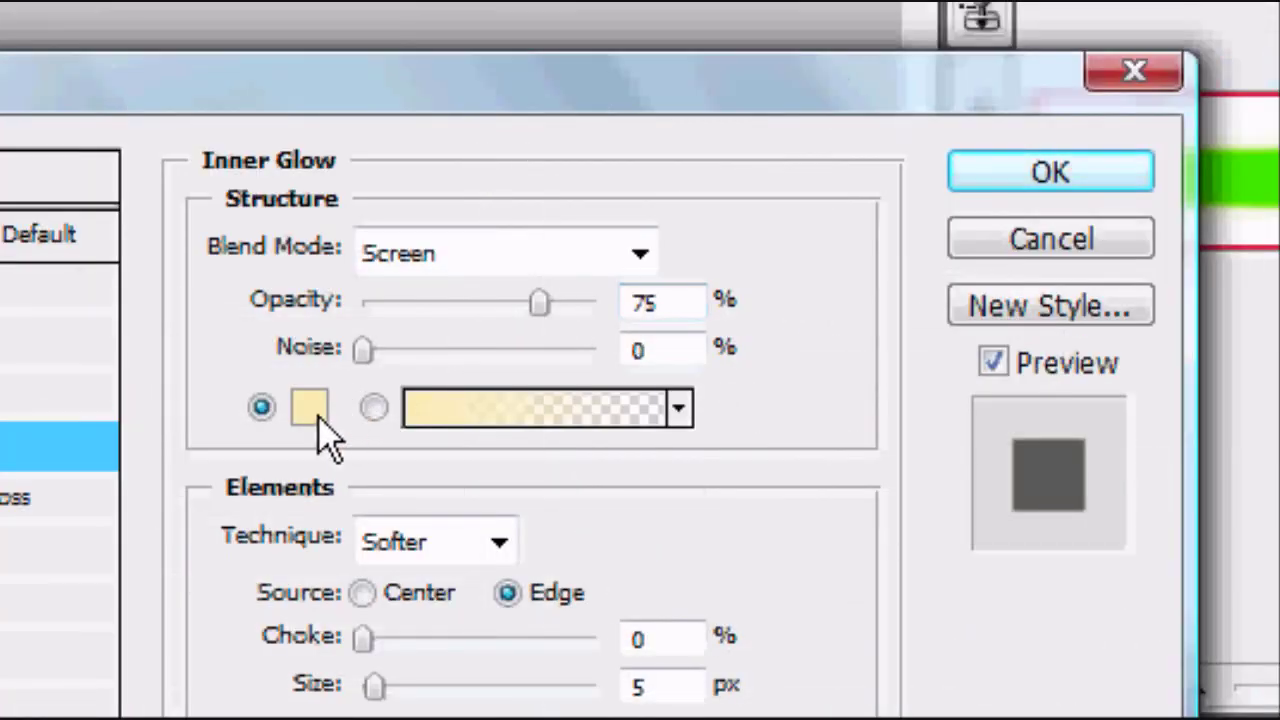
click(318, 416)
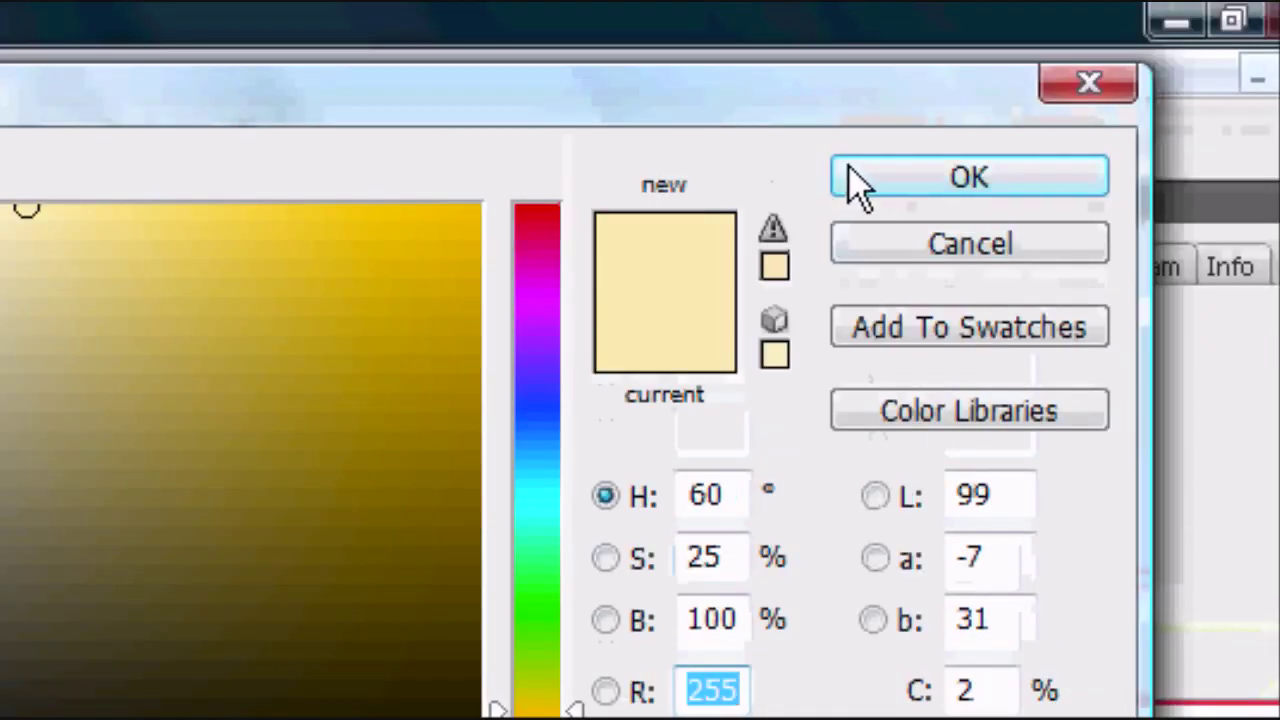
click(857, 183)
- Switch off Inner Glow and add Bevel and Emboss: 1000% depth, 9 px size, 16 px soften
click(597, 307)
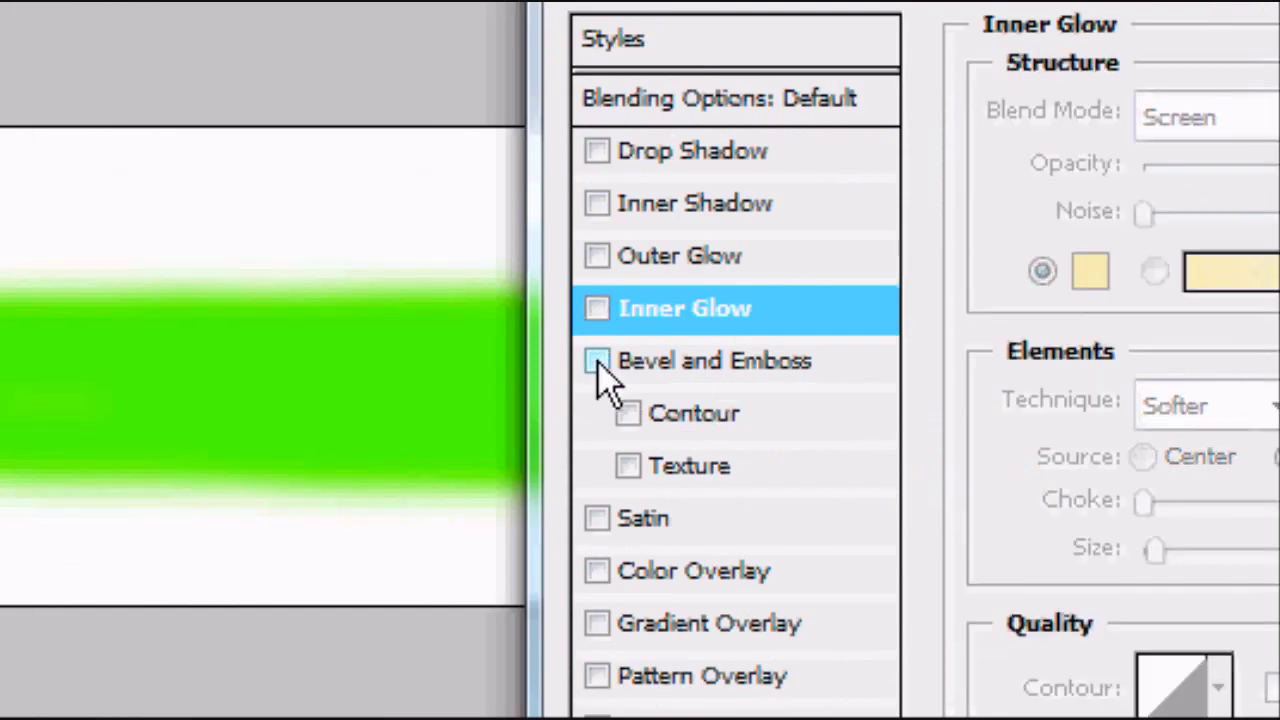
click(597, 362)
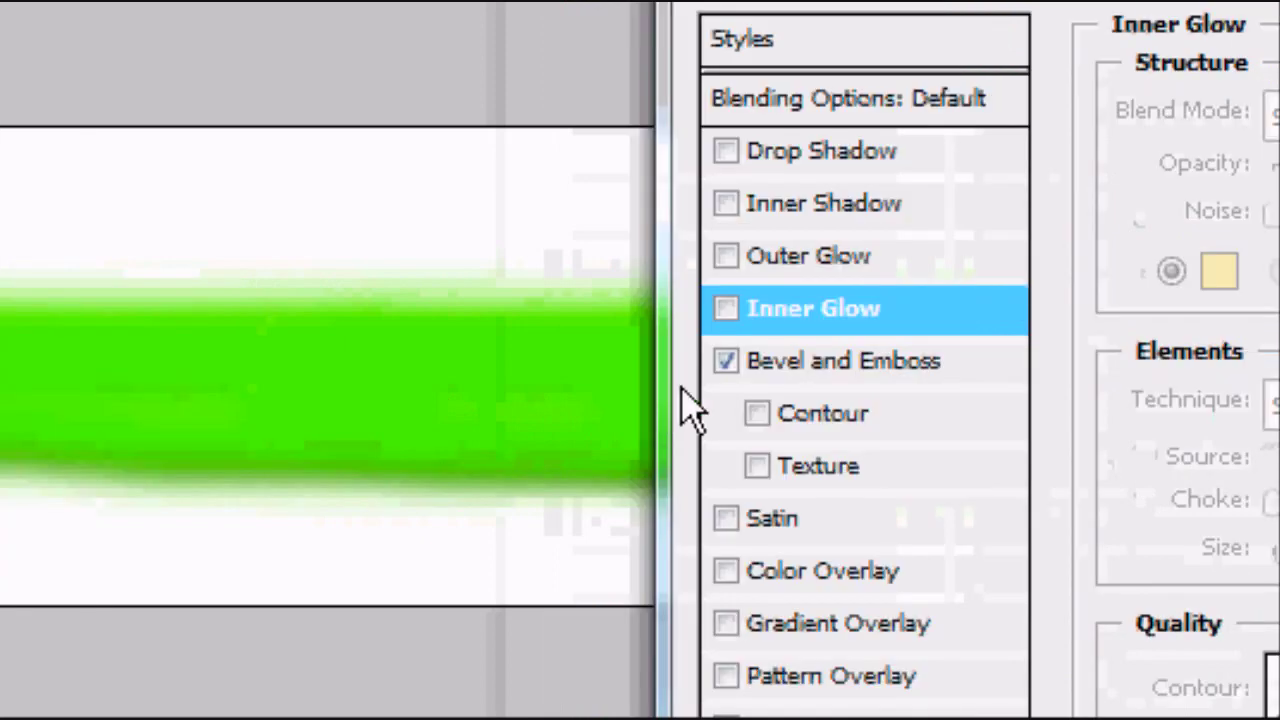
click(780, 363)
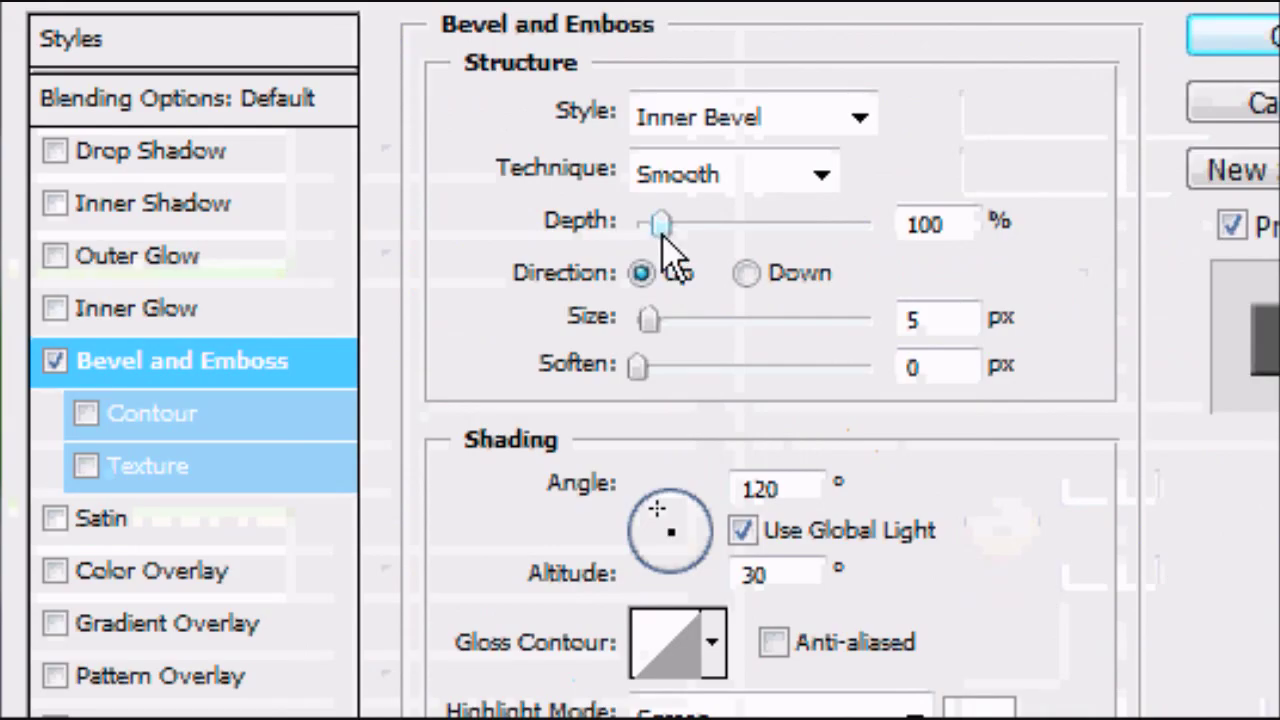
drag(662, 232, 861, 246)
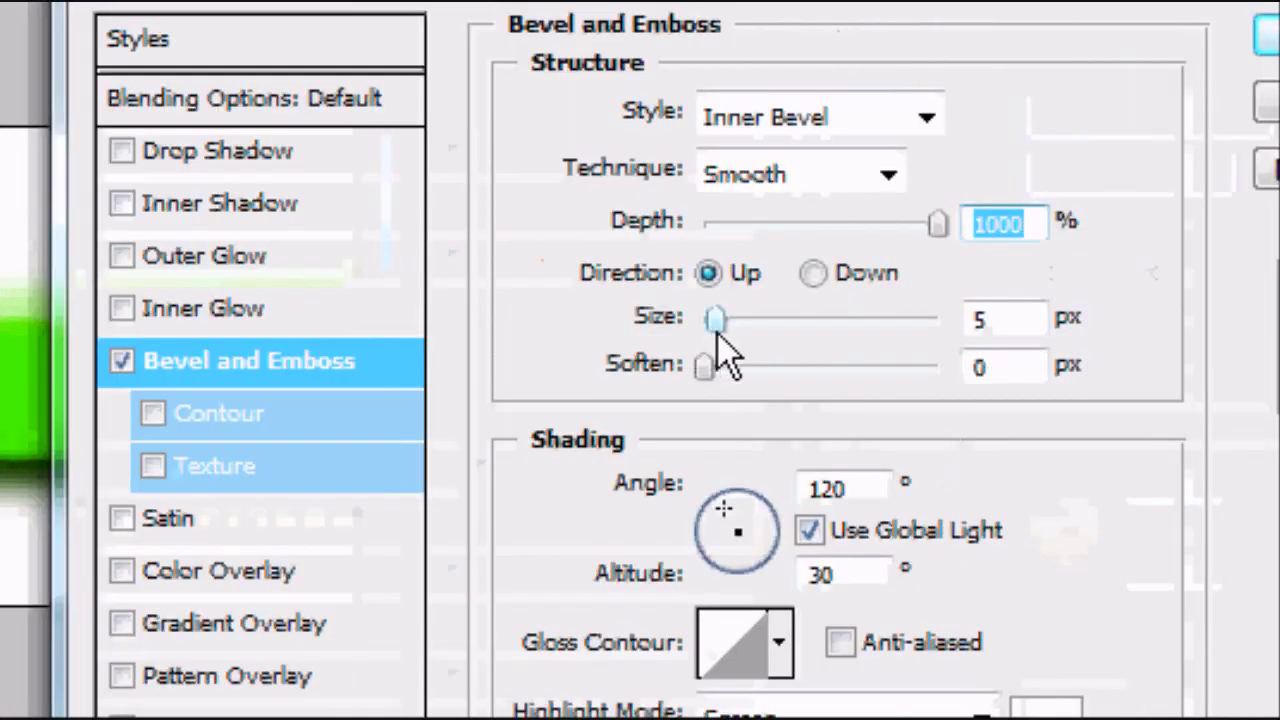
mouse_move(714, 330)
mouse_down()
mouse_move(766, 330)
mouse_move(728, 335)
mouse_up()
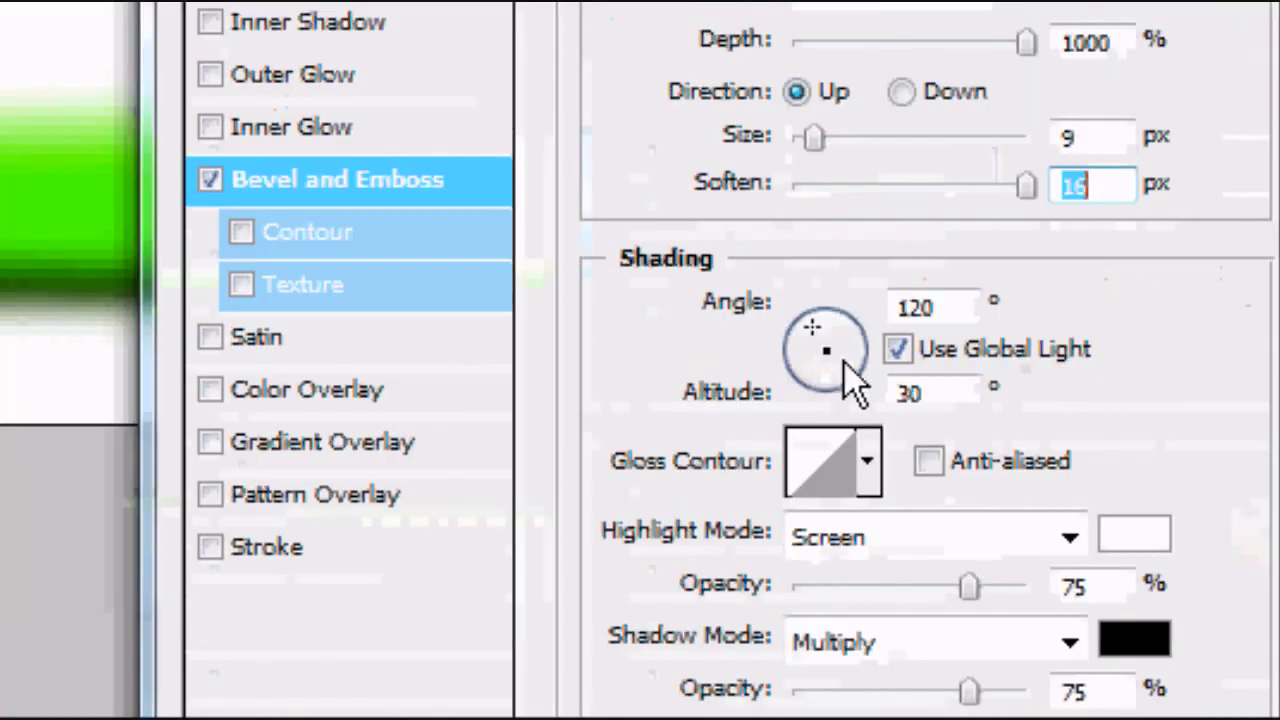
click(1273, 541)
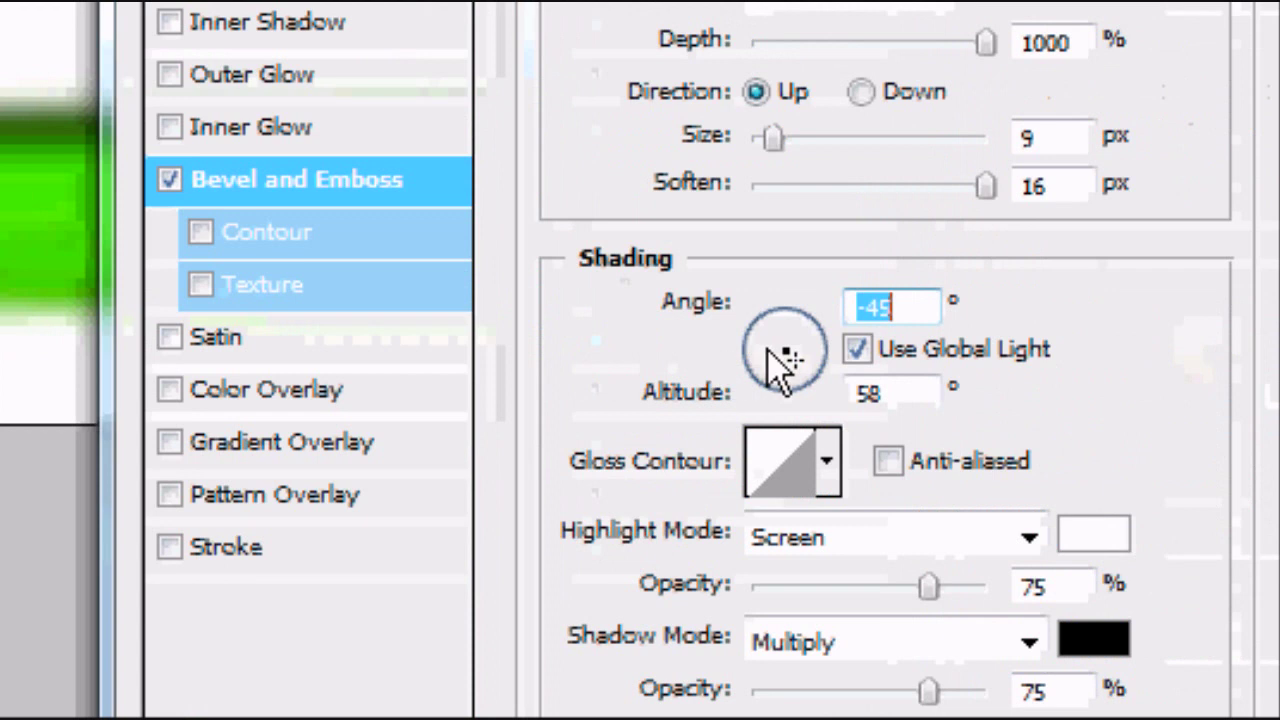
mouse_move(768, 349)
mouse_down()
mouse_move(771, 318)
mouse_move(750, 335)
mouse_move(758, 343)
mouse_up()
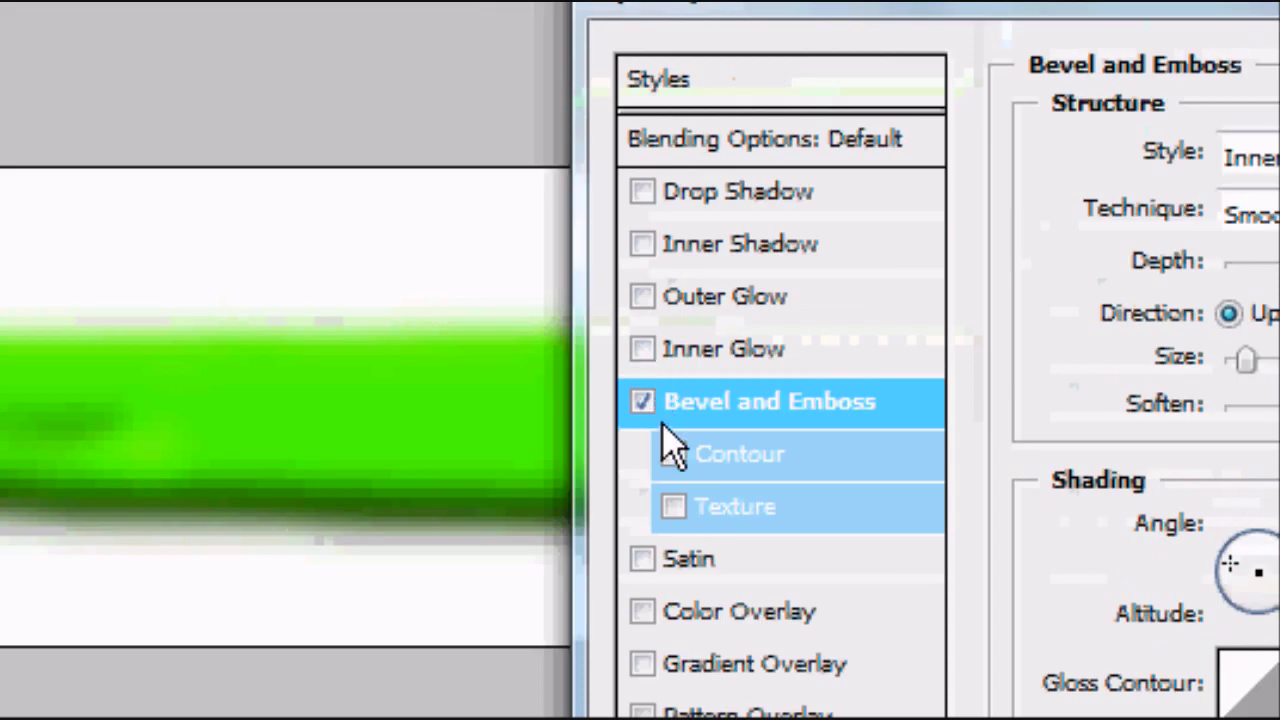
- Try Contour and striped Texture patterns, then remove Texture and Bevel and Emboss
click(714, 460)
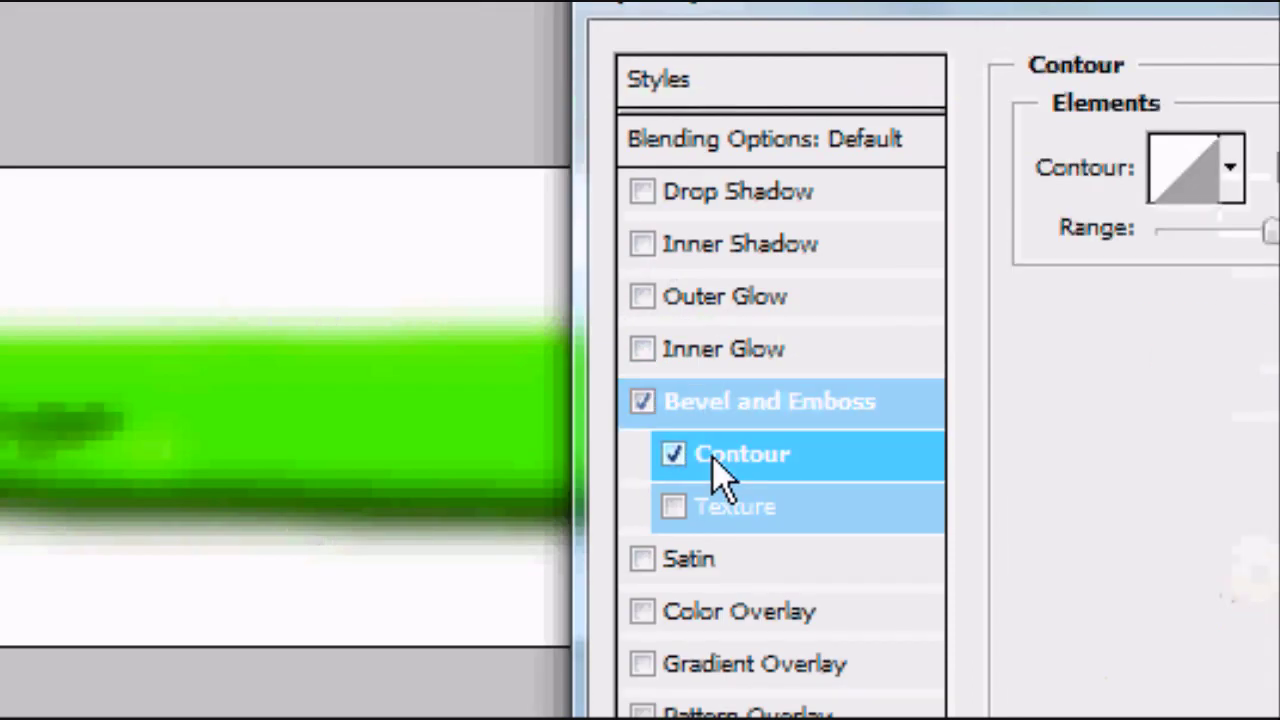
click(676, 452)
click(673, 507)
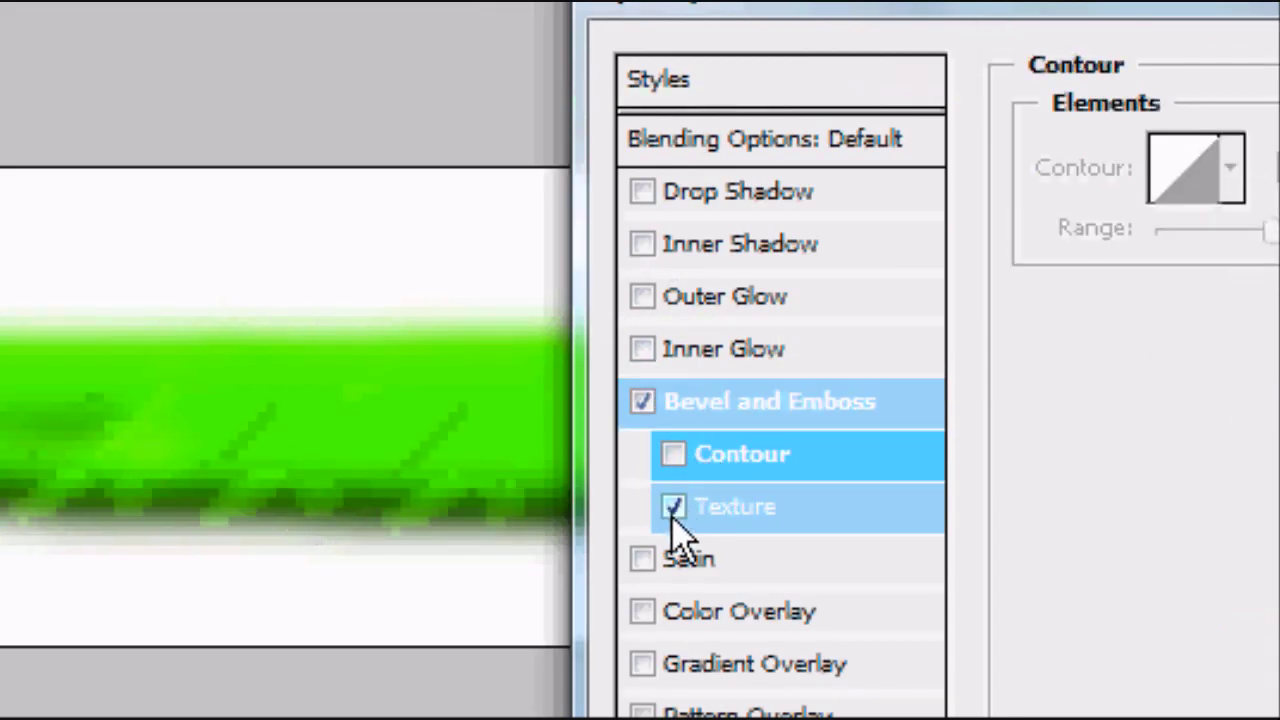
click(816, 516)
click(882, 252)
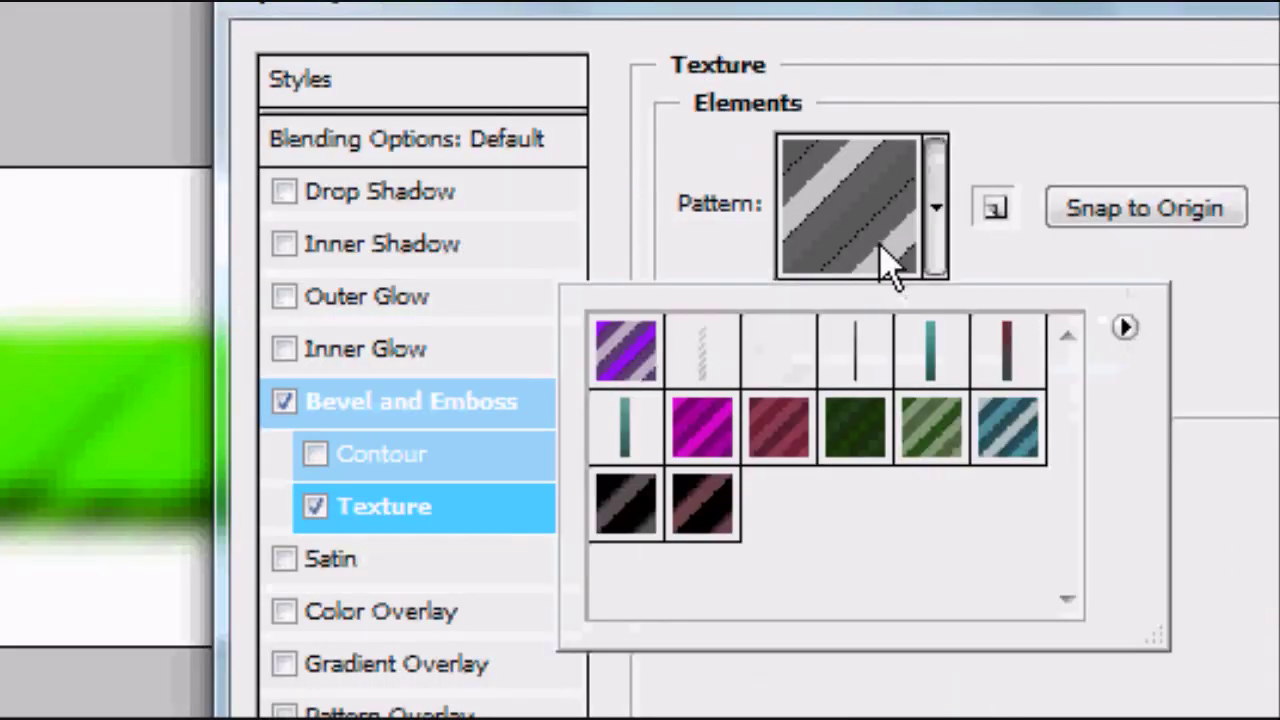
click(722, 438)
click(640, 515)
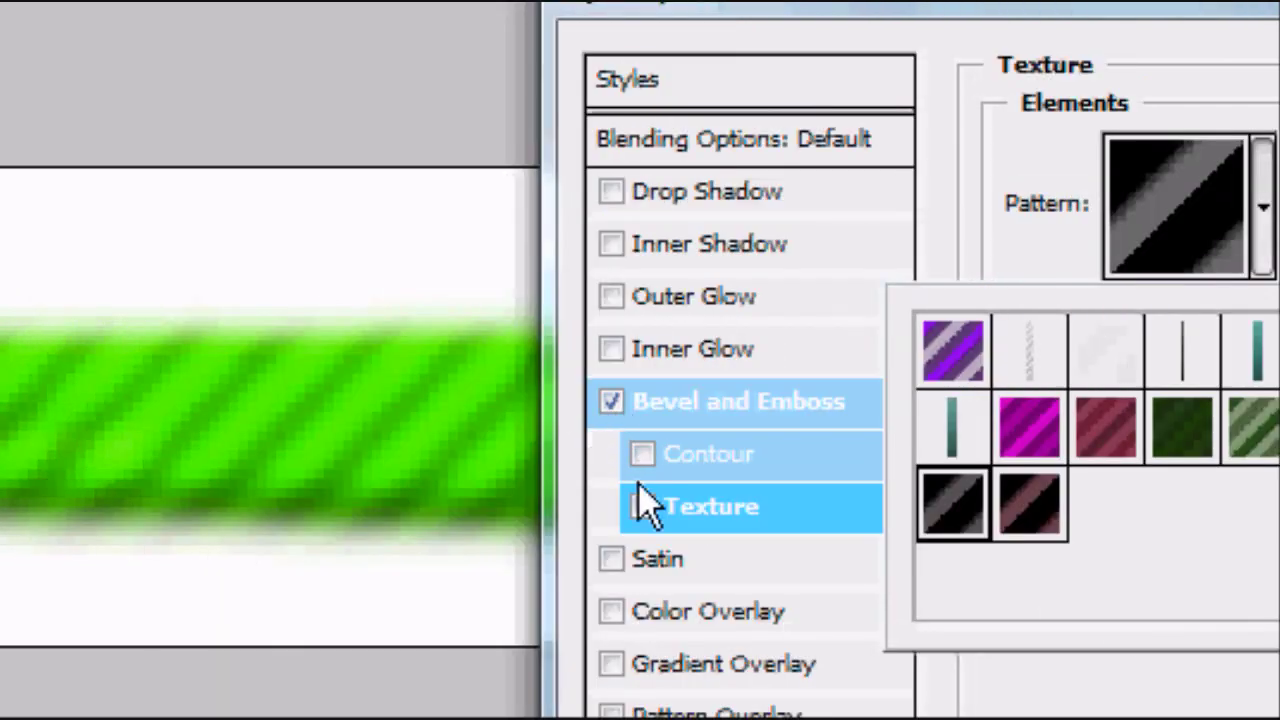
click(642, 506)
click(642, 506)
click(612, 404)
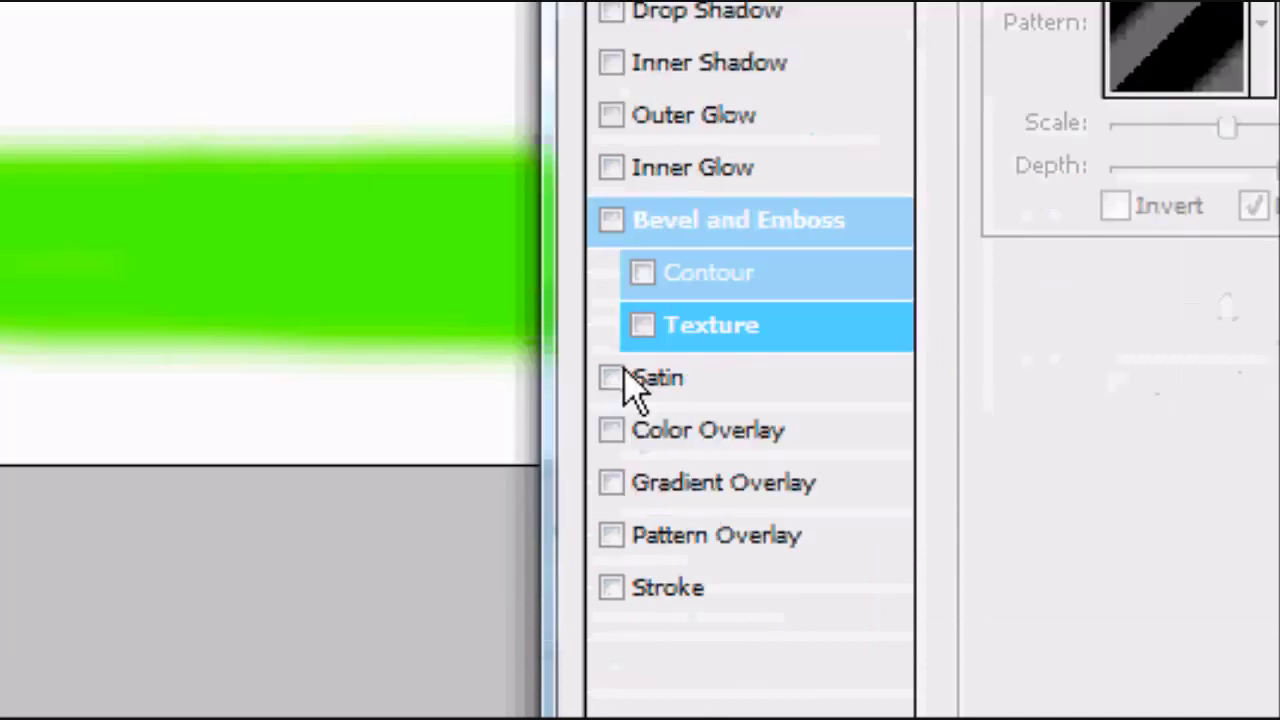
- Add a Satin effect to the stroke with red as its colour
click(621, 382)
click(642, 386)
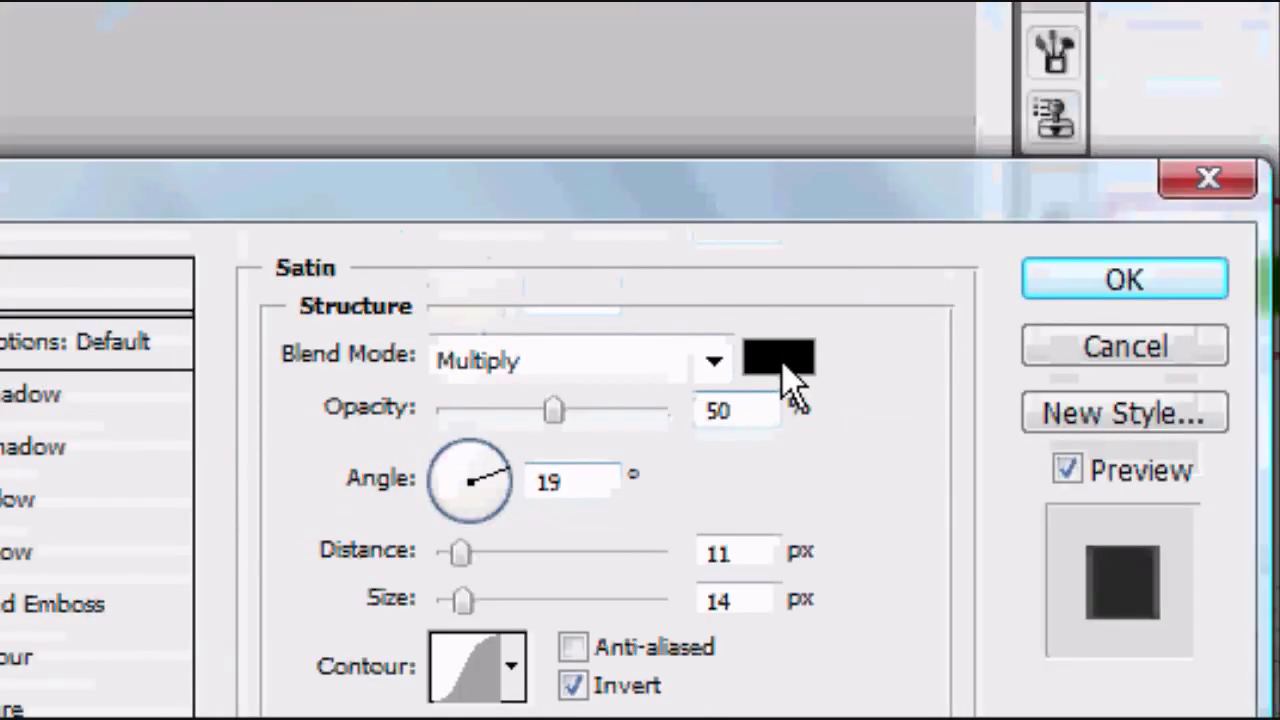
click(778, 173)
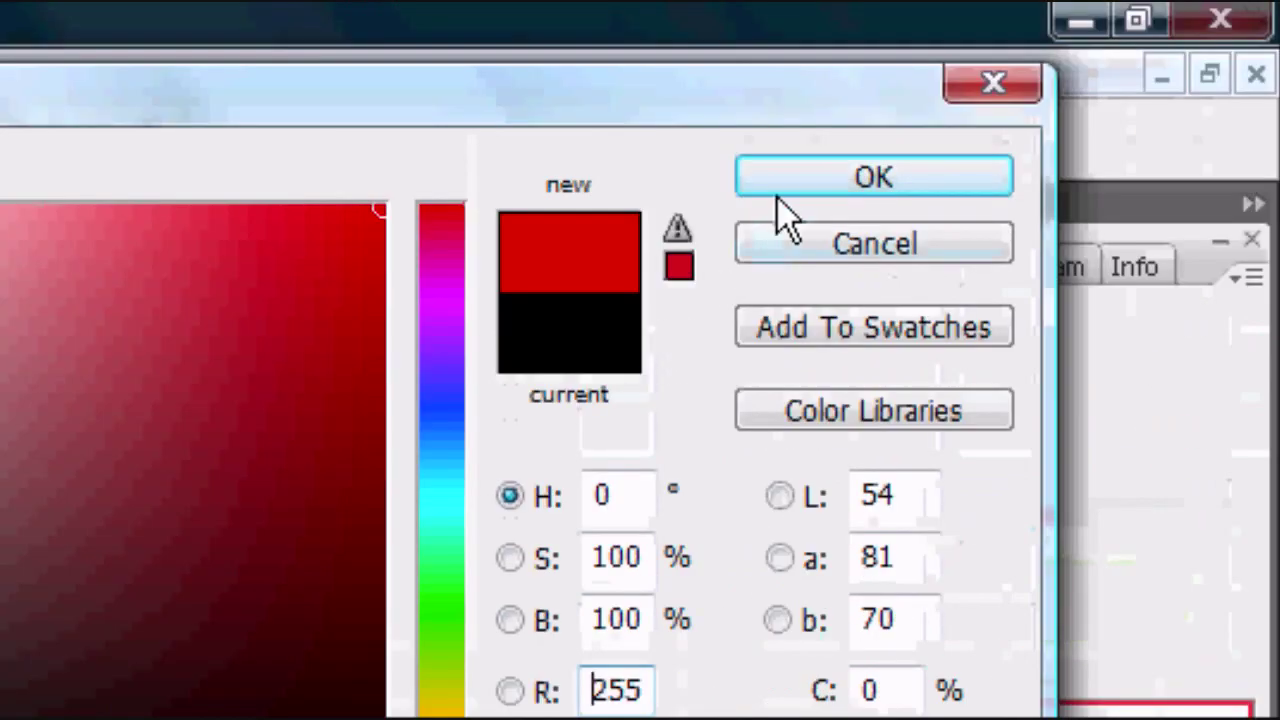
click(778, 198)
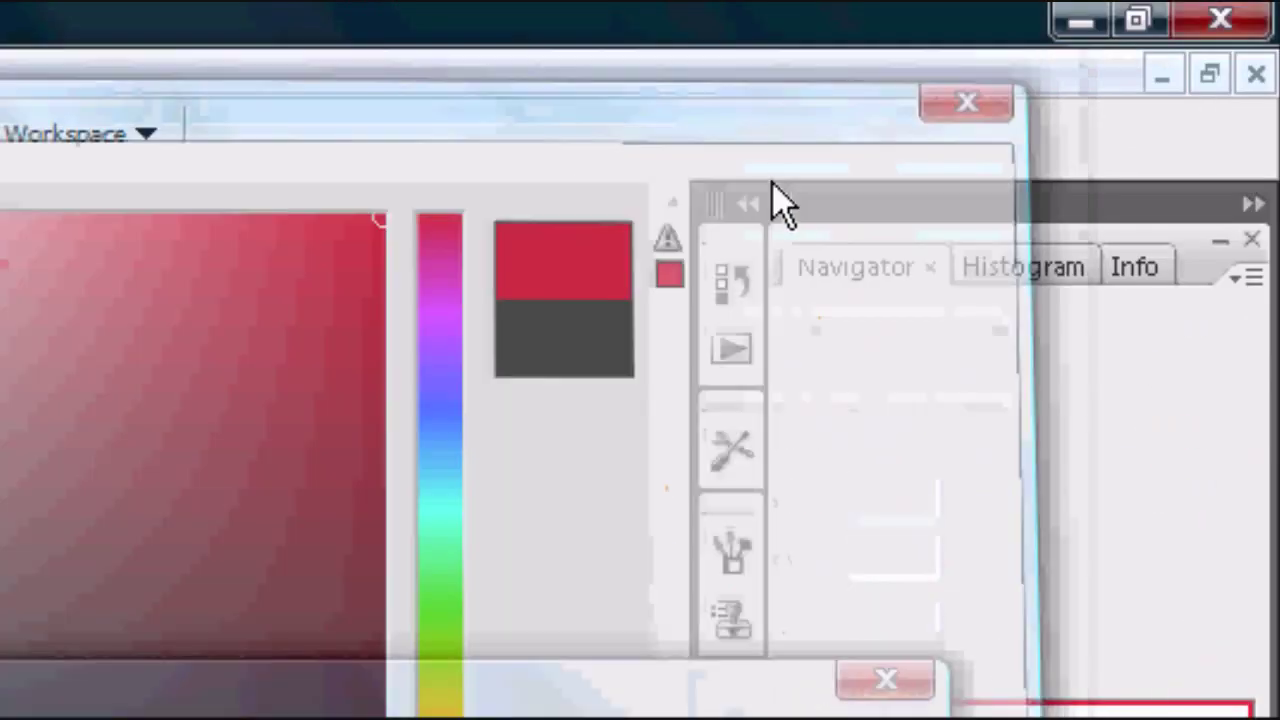
- Remove Satin and try Color, Gradient and purple striped Pattern Overlays, removing each
click(477, 310)
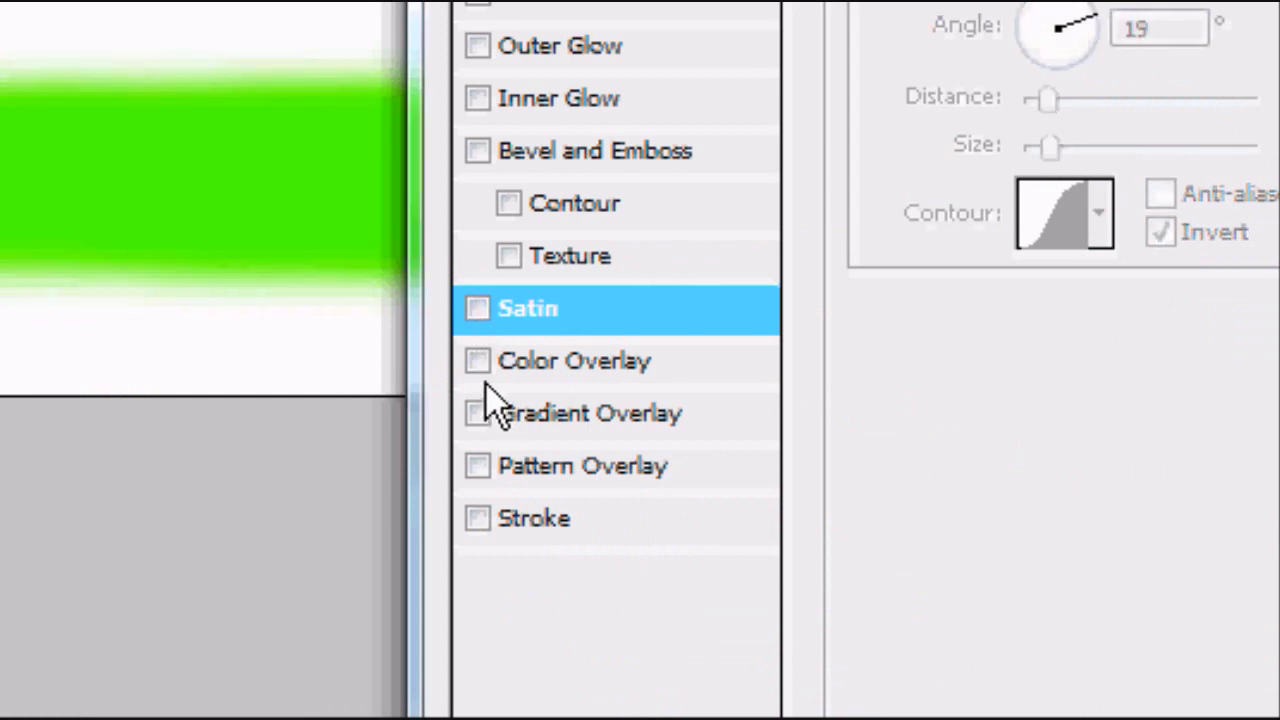
click(478, 361)
click(588, 376)
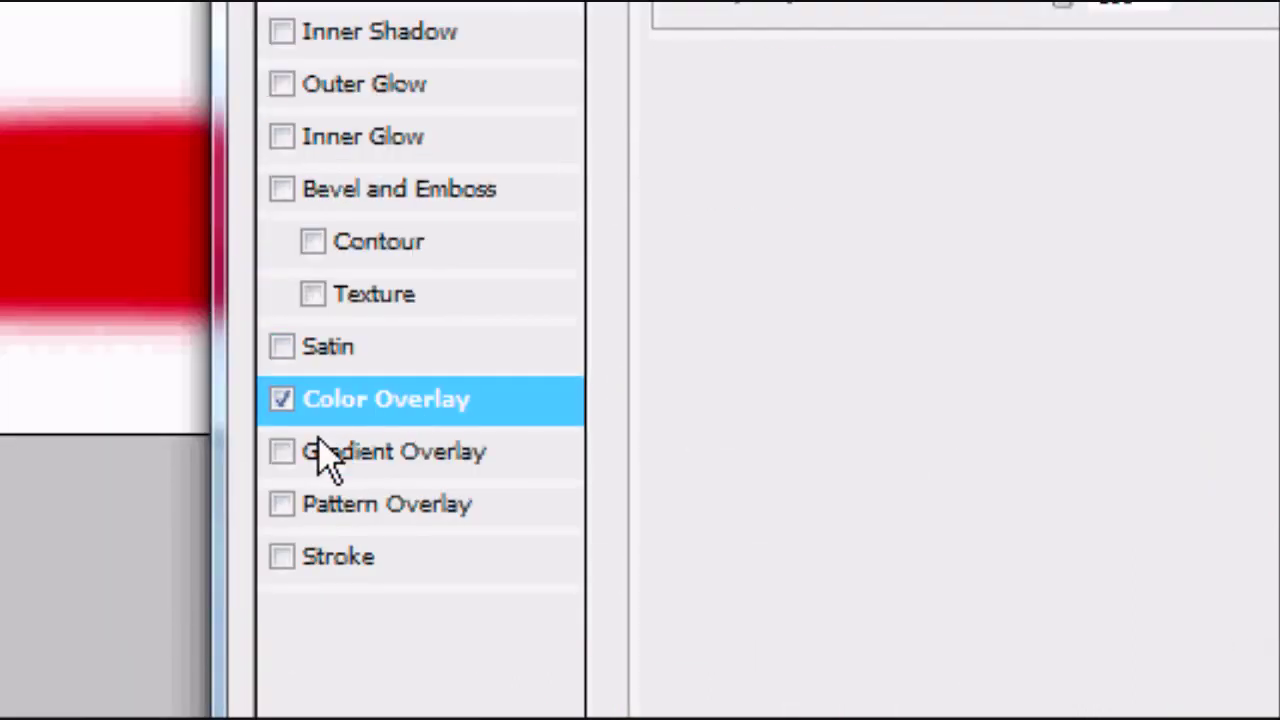
click(477, 363)
click(614, 451)
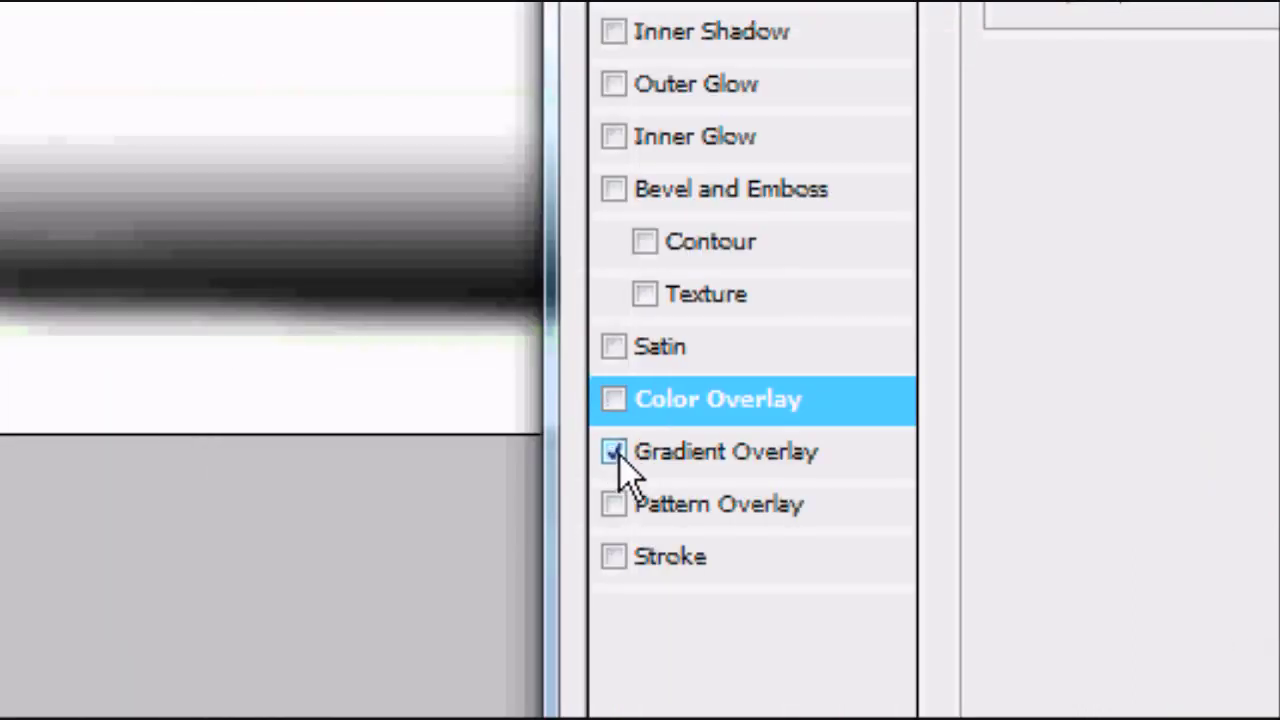
click(620, 455)
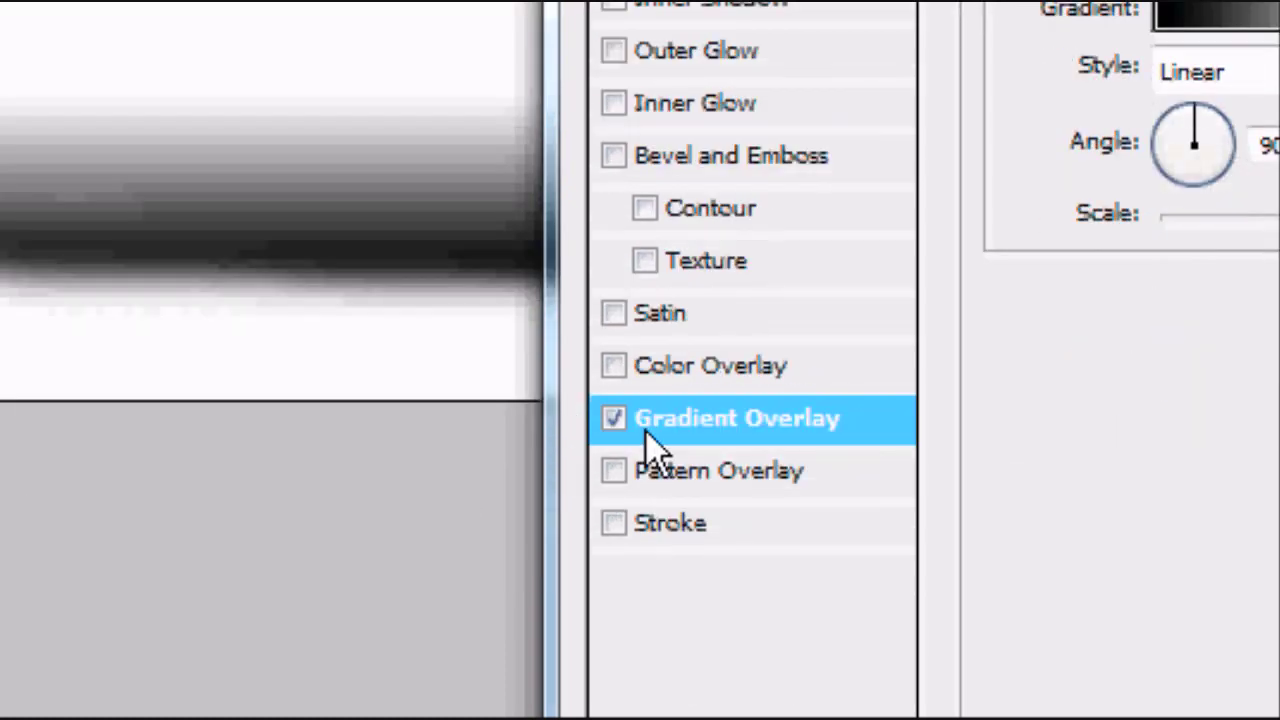
click(613, 635)
click(613, 688)
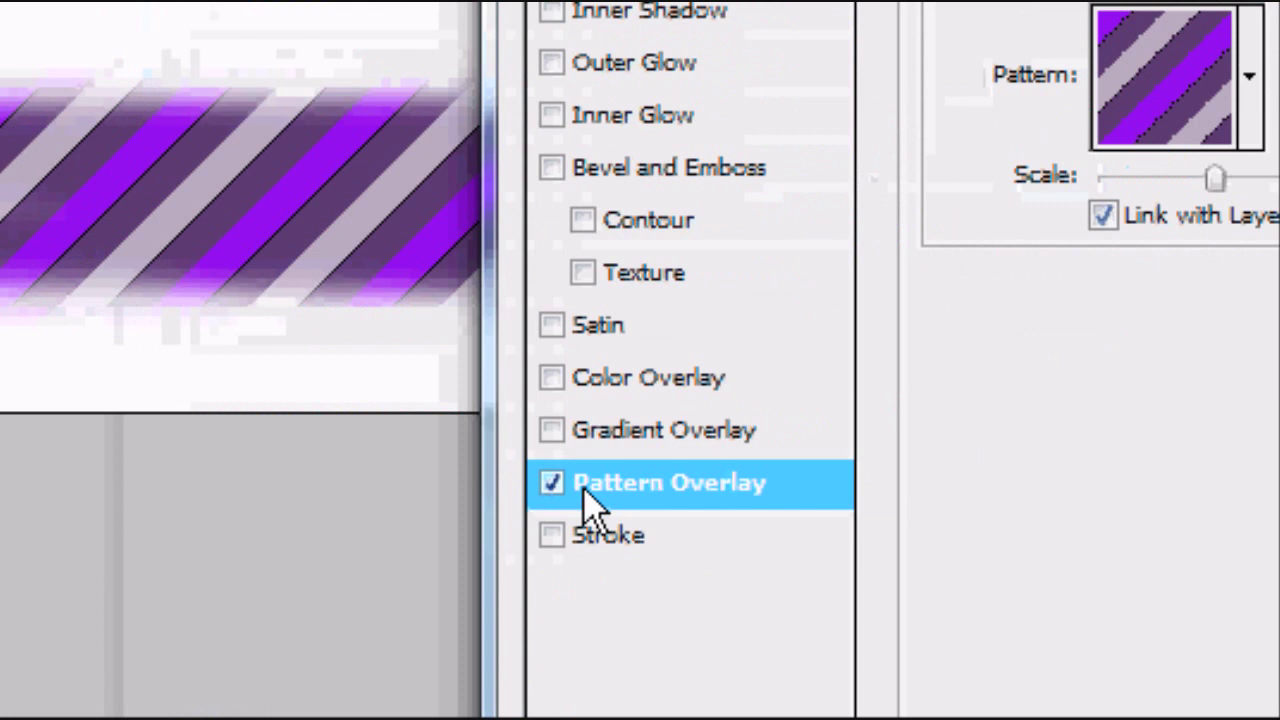
click(212, 661)
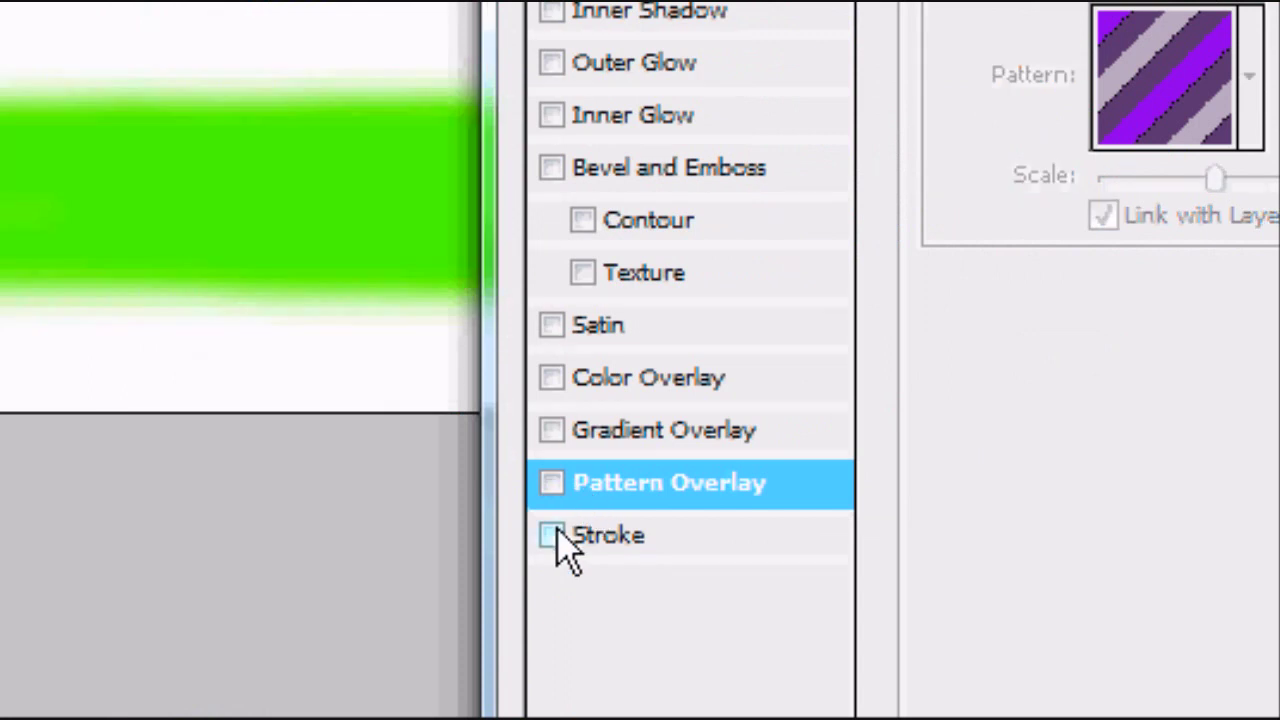
- Add a thick red outside Stroke border around the green stroke
click(212, 712)
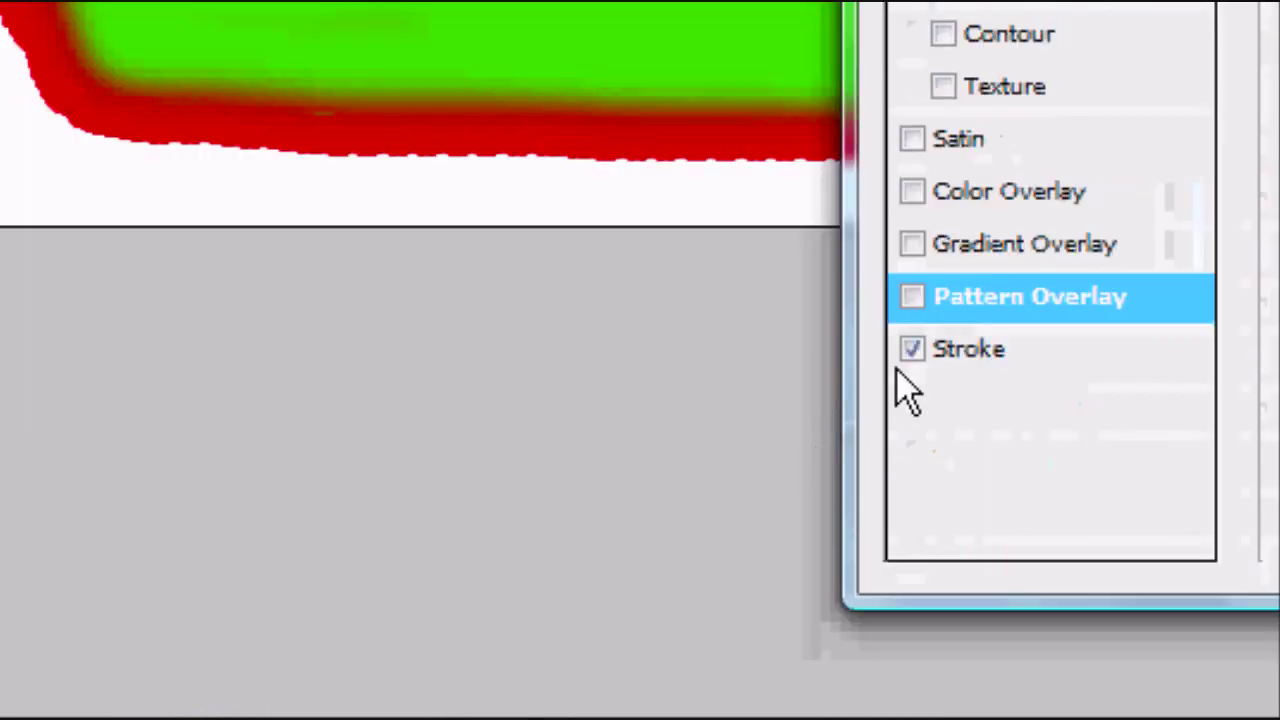
click(957, 349)
drag(481, 213, 551, 215)
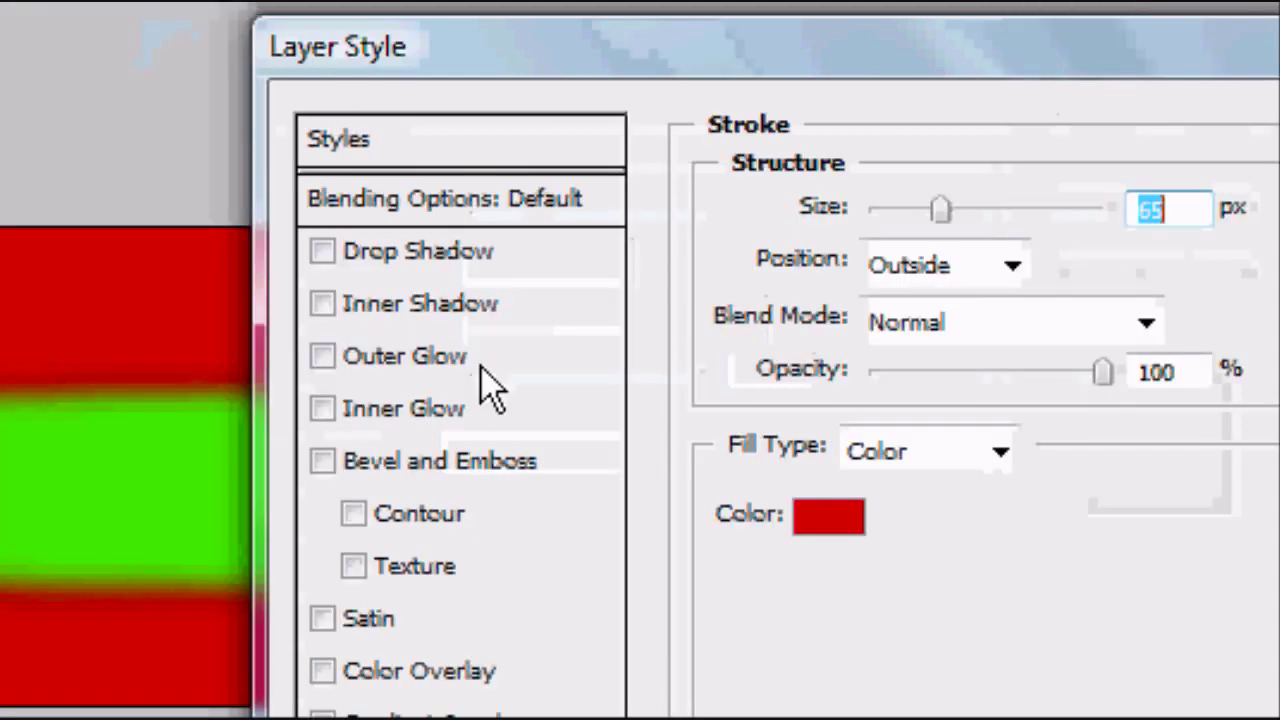
drag(880, 215, 809, 217)
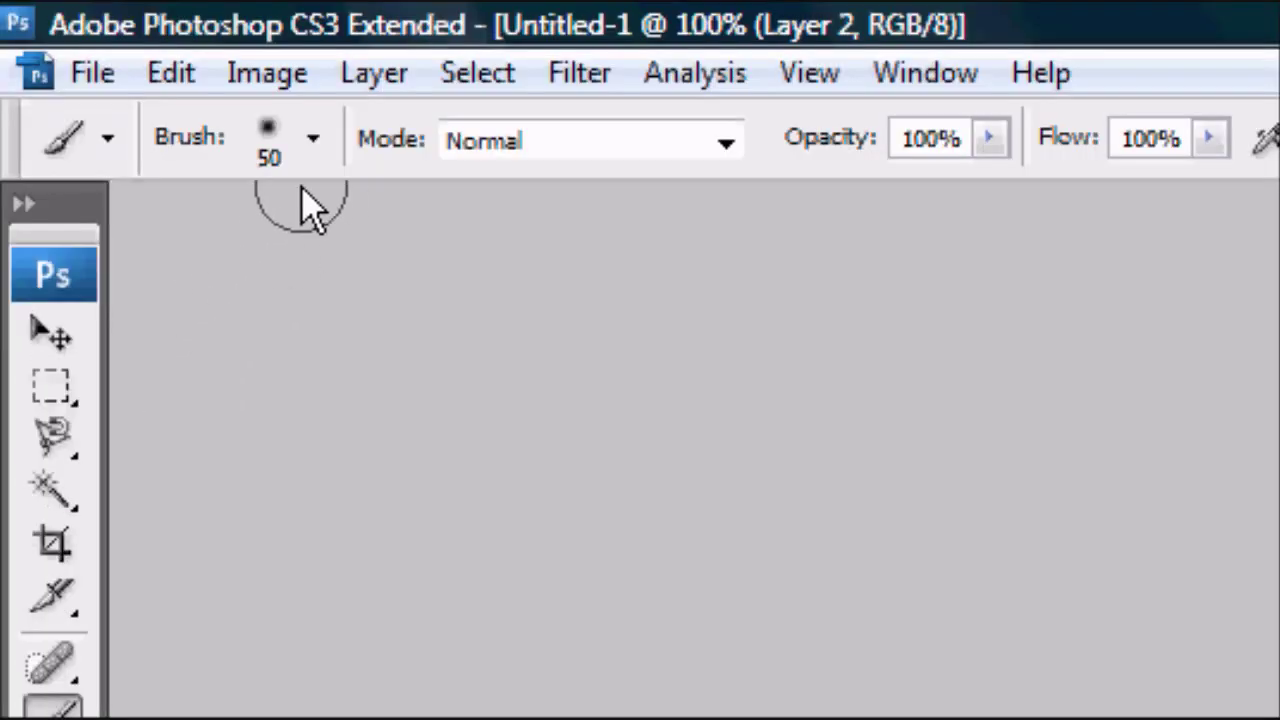
- Load the Splatter brush set from the Brush picker and select the 2486 px splatter brush
click(318, 140)
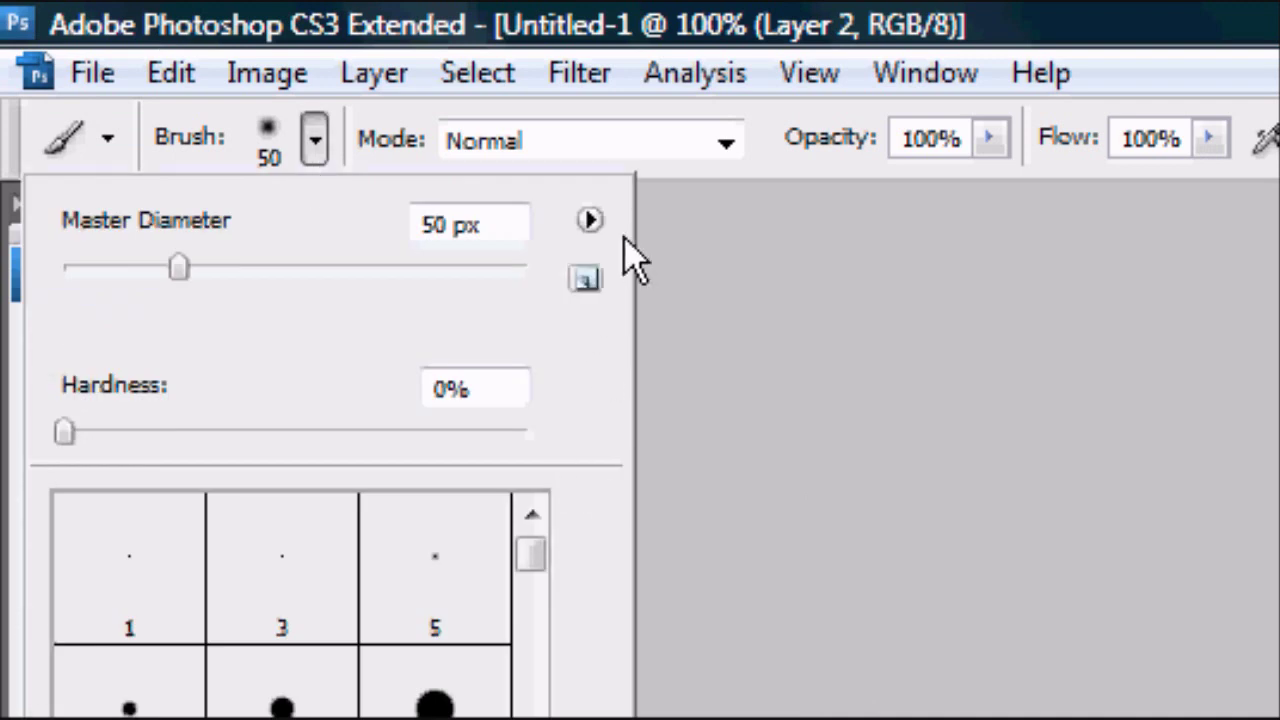
click(586, 218)
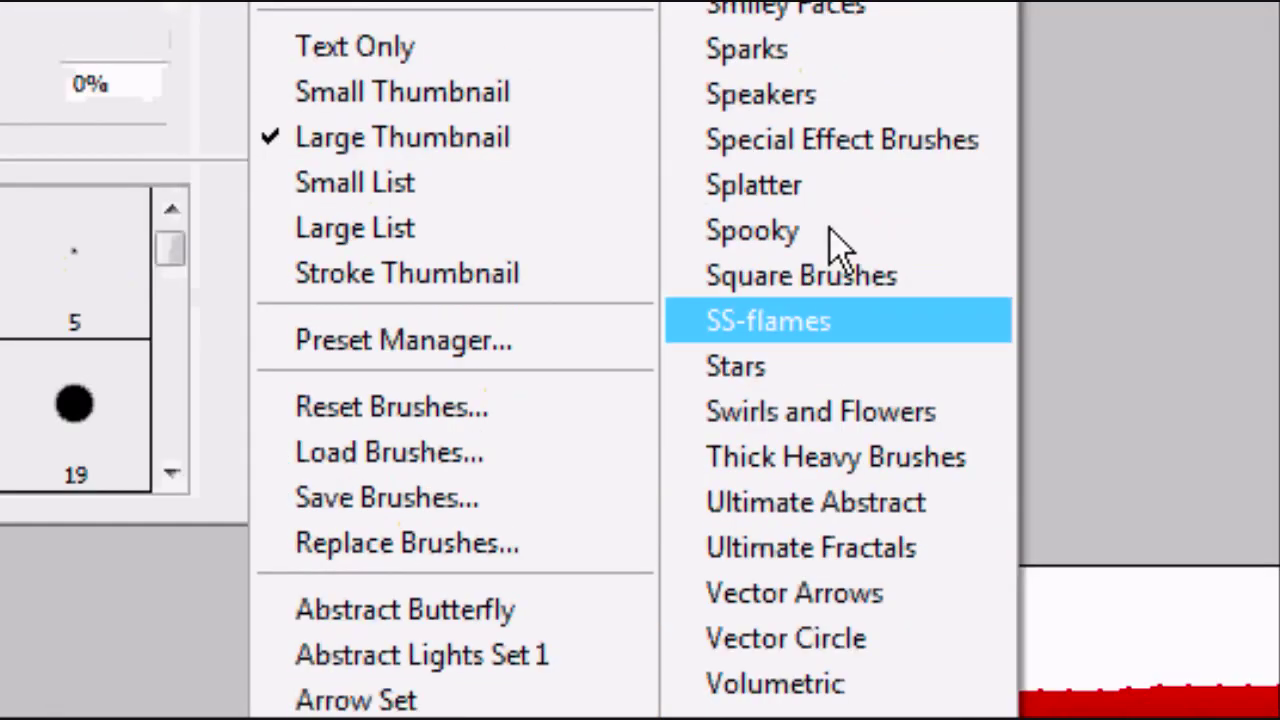
click(826, 192)
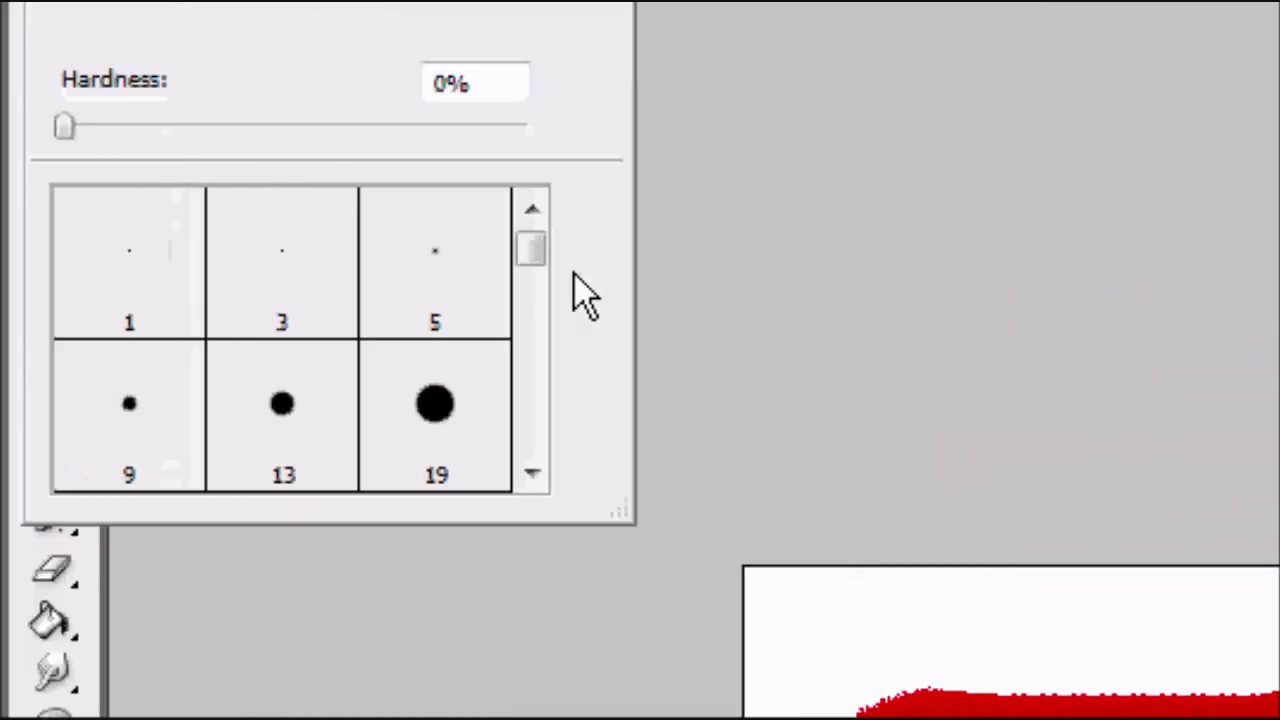
click(320, 295)
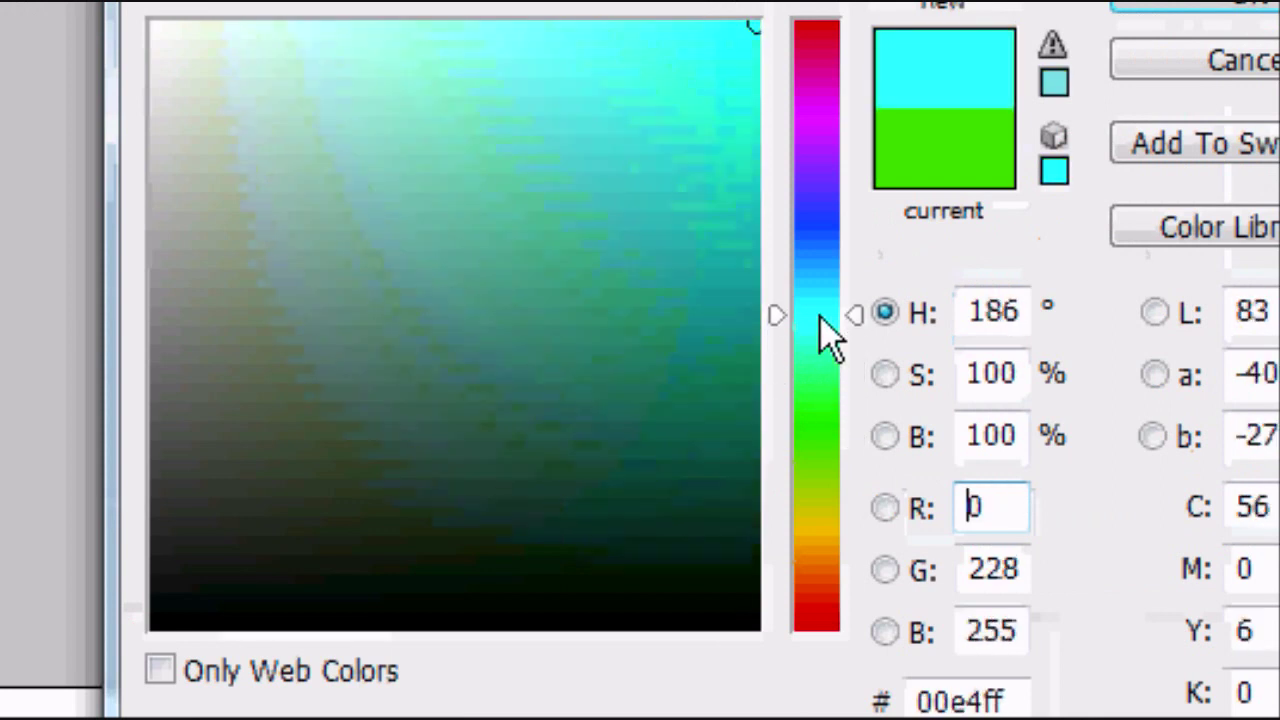
- Set the foreground colour to dark blue and stamp one splatter onto the green stroke
drag(782, 312, 806, 262)
click(806, 185)
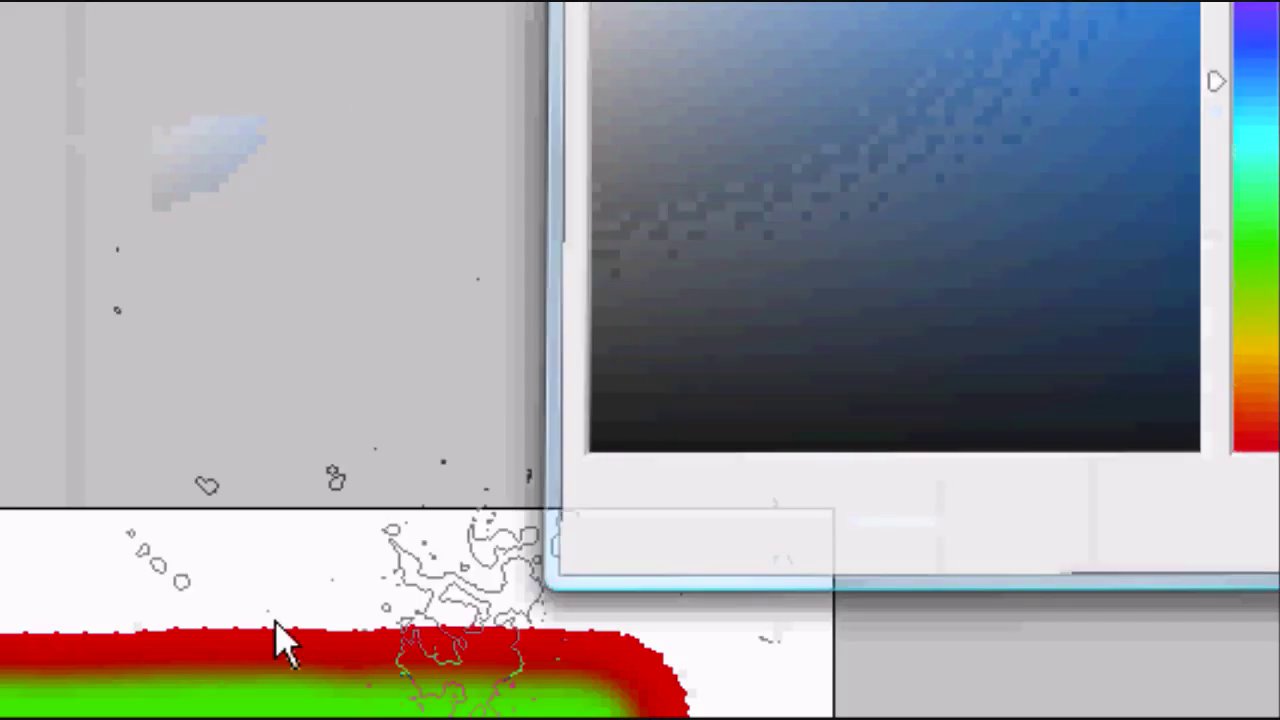
click(497, 313)
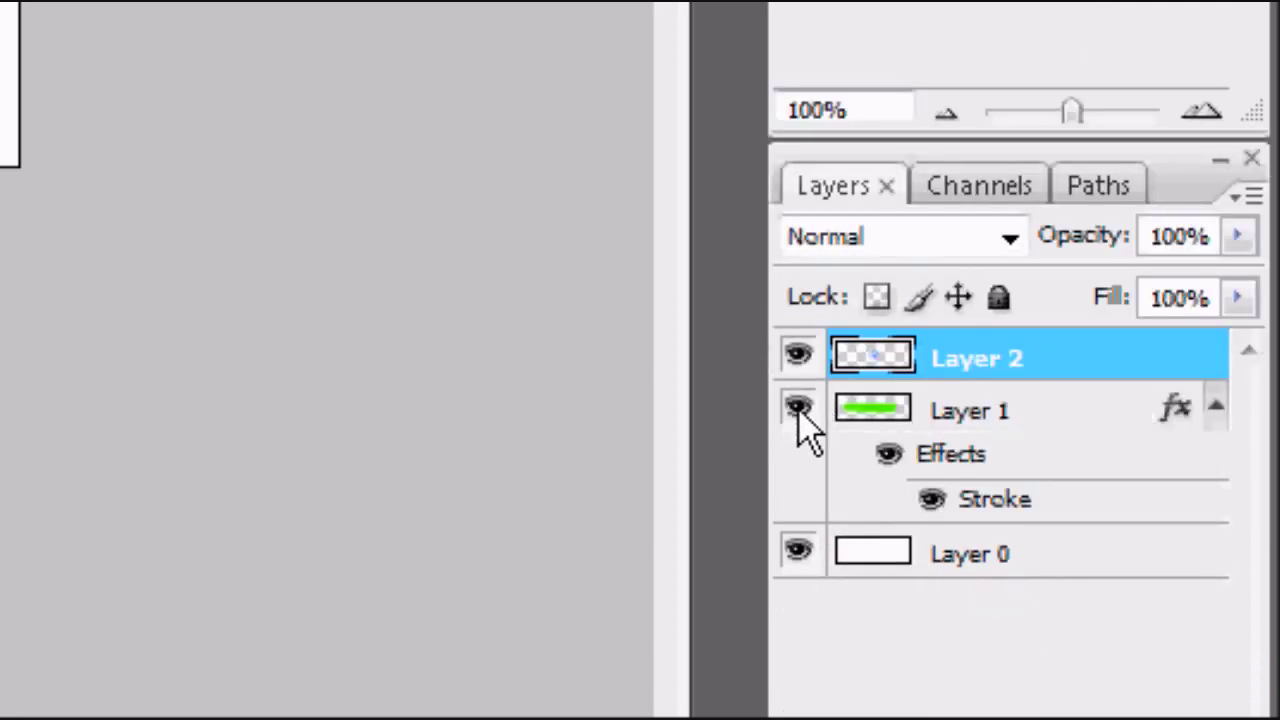
- Turn off Layer 1's visibility so only Layer 2 and Layer 0 show
click(798, 408)
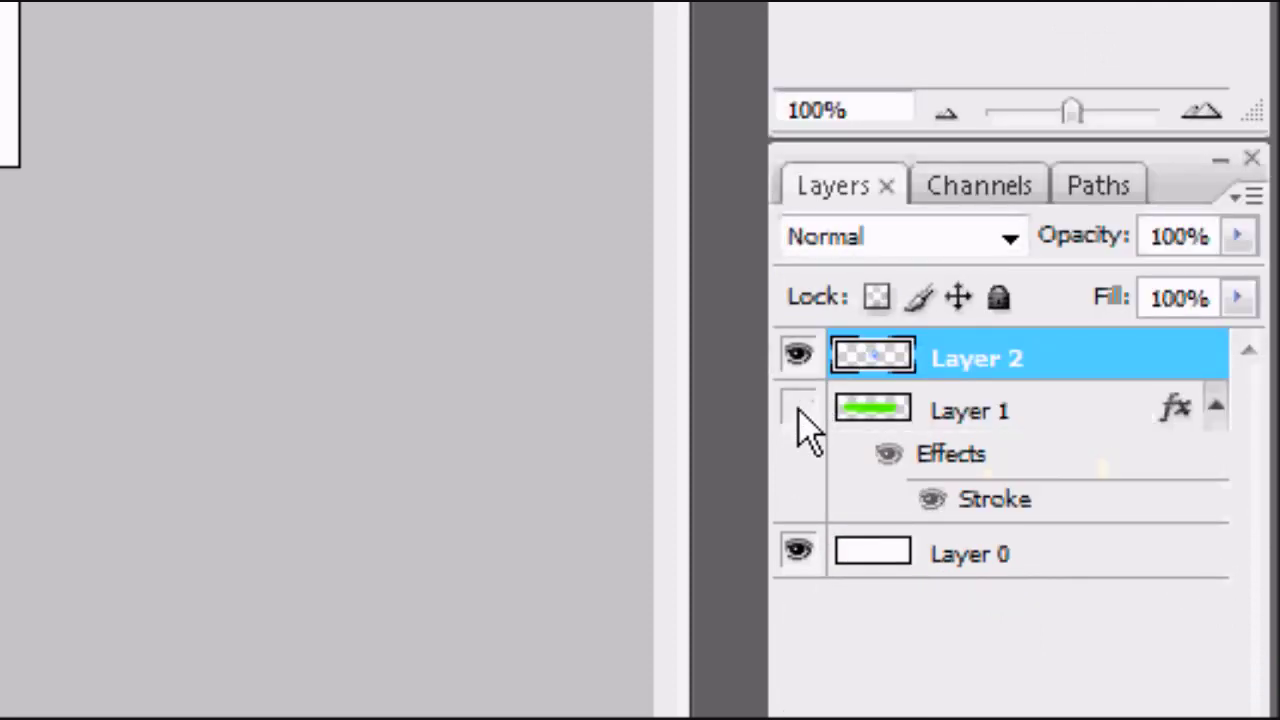